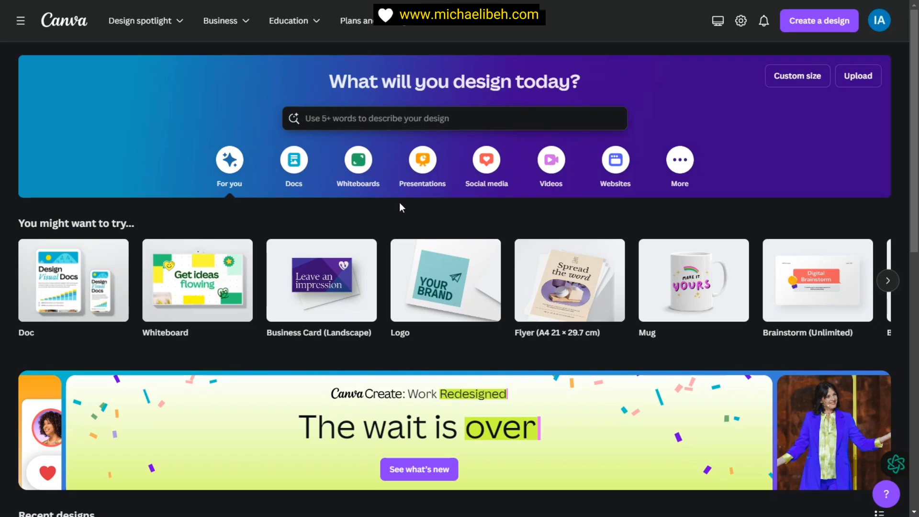
# Step: Create a blank Business Card (Landscape) design at 8.5 × 5 cm
pyautogui.moveTo(331, 286)
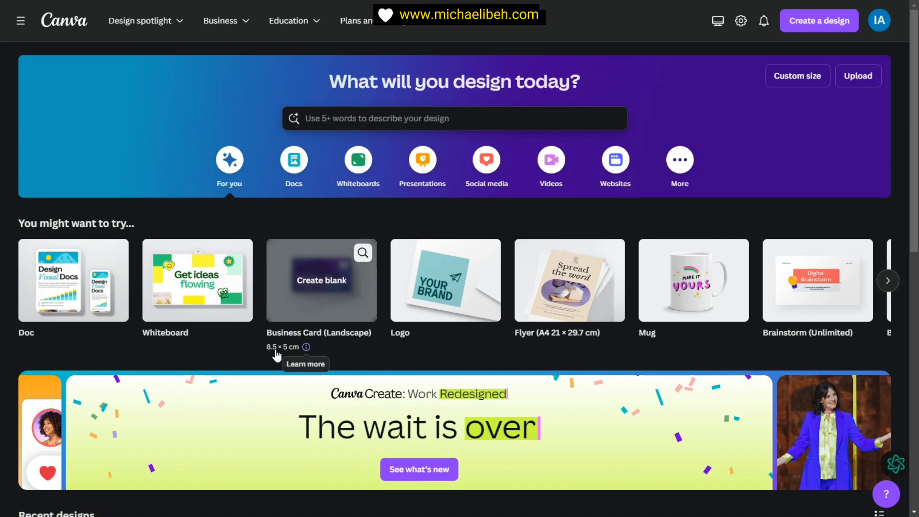
pyautogui.click(306, 348)
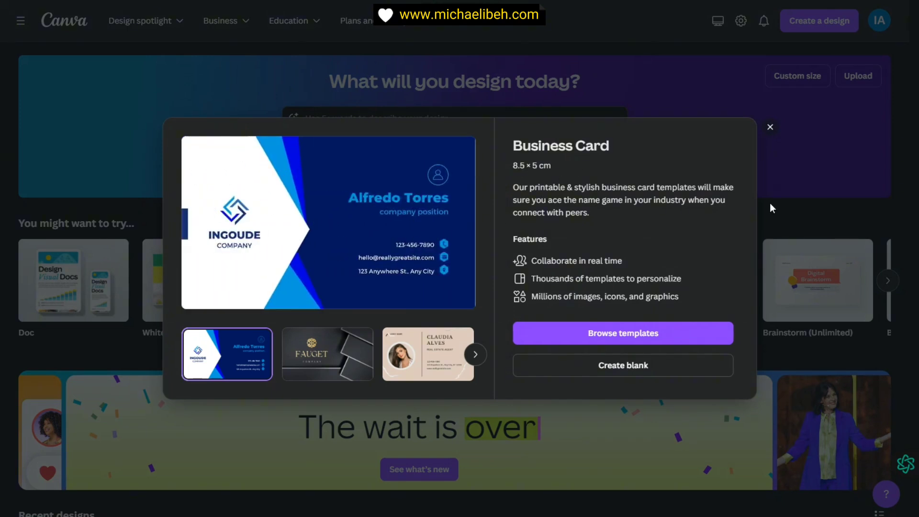
pyautogui.click(771, 128)
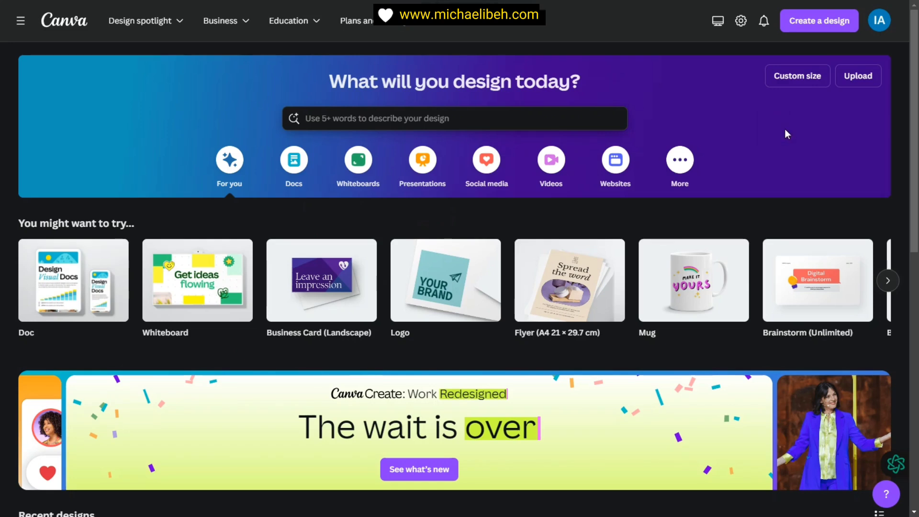
pyautogui.click(793, 84)
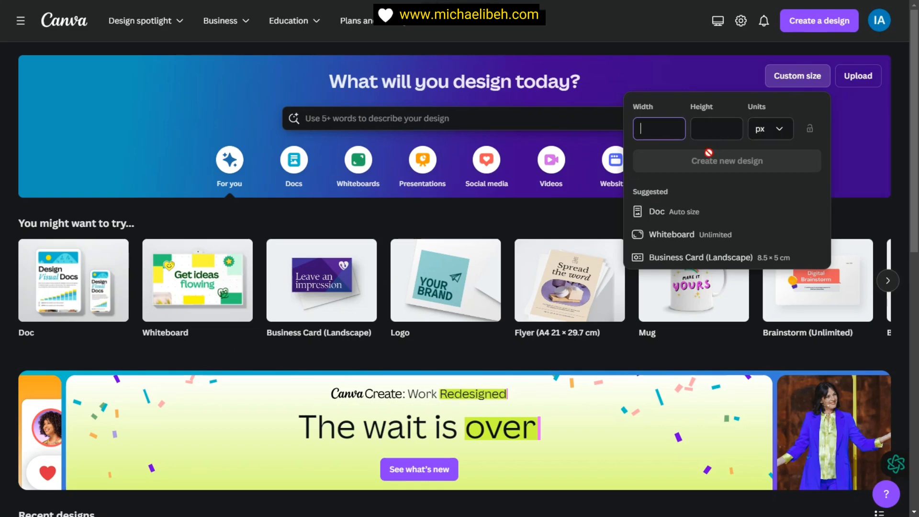
pyautogui.click(320, 280)
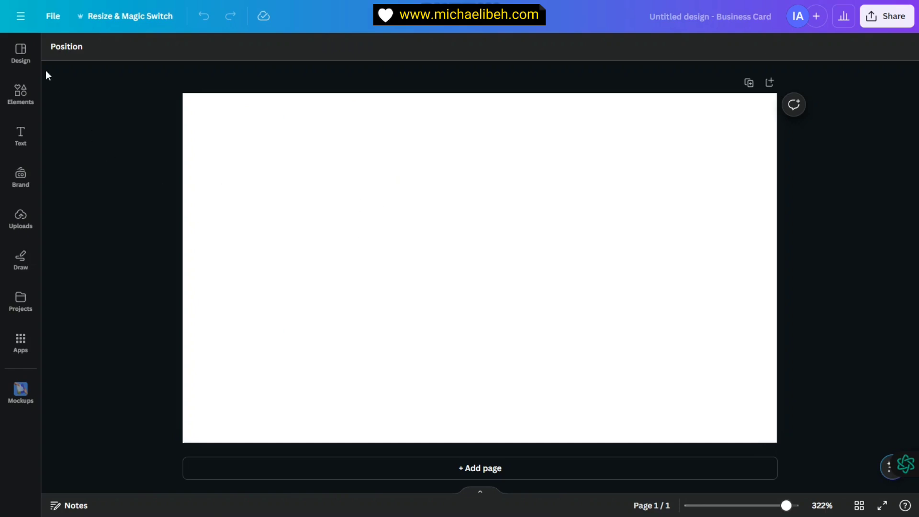
# Step: Add the circular frame from Elements and drag it to the card's right side
pyautogui.click(20, 93)
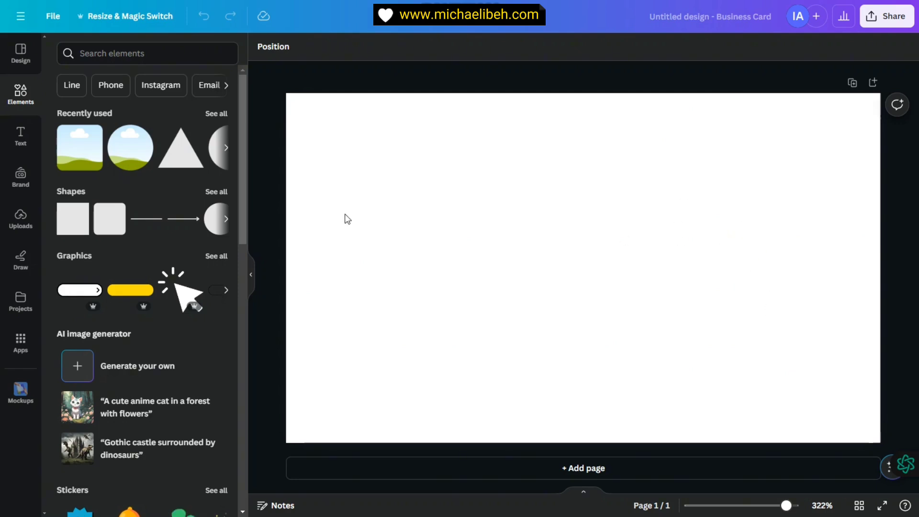
pyautogui.click(115, 151)
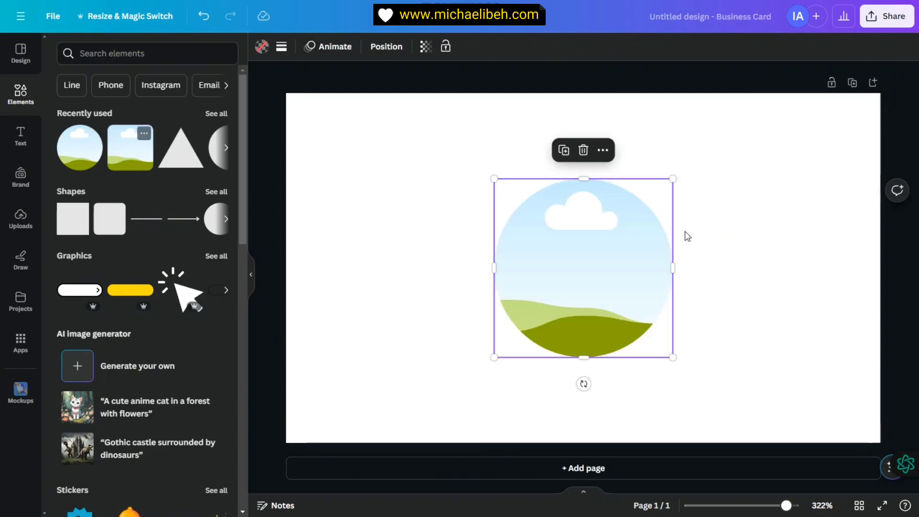
pyautogui.moveTo(594, 272); pyautogui.dragTo(767, 267)
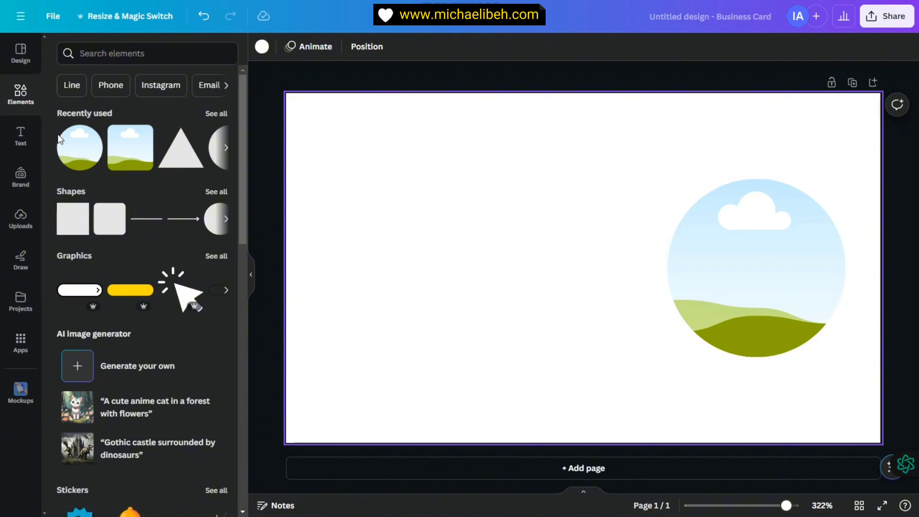
# Step: Add a rounded square from Shapes and reshape it into a tall thin bar
pyautogui.click(144, 53)
pyautogui.click(180, 200)
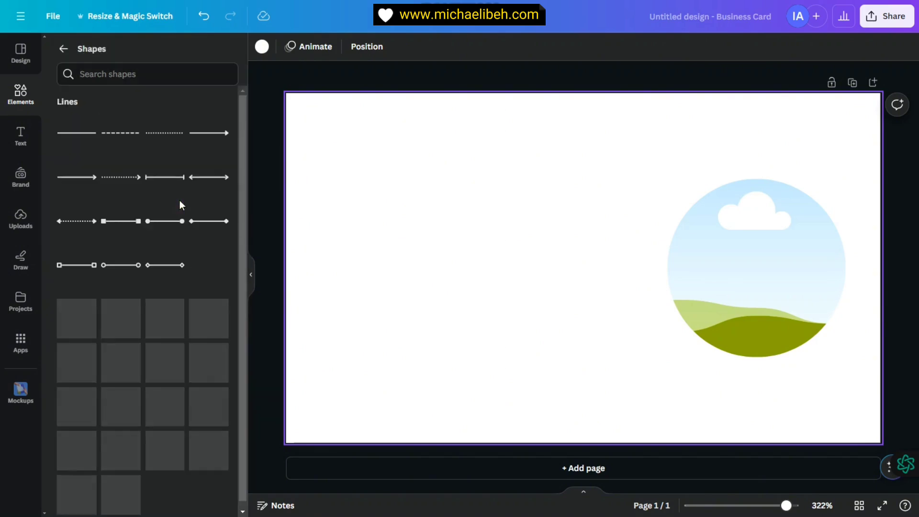
pyautogui.scroll(-4, 164, 355)
pyautogui.scroll(4, 164, 355)
pyautogui.click(120, 337)
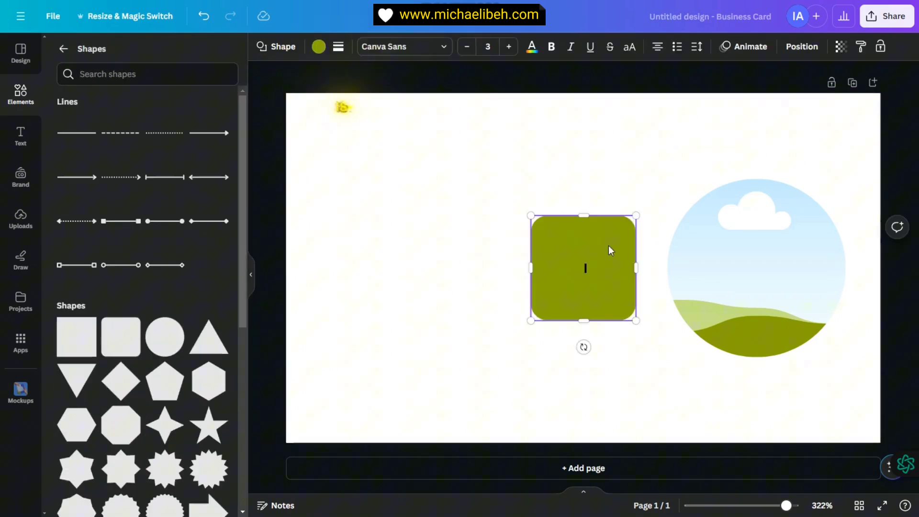
pyautogui.moveTo(637, 268); pyautogui.dragTo(555, 269)
pyautogui.moveTo(549, 320); pyautogui.dragTo(550, 419)
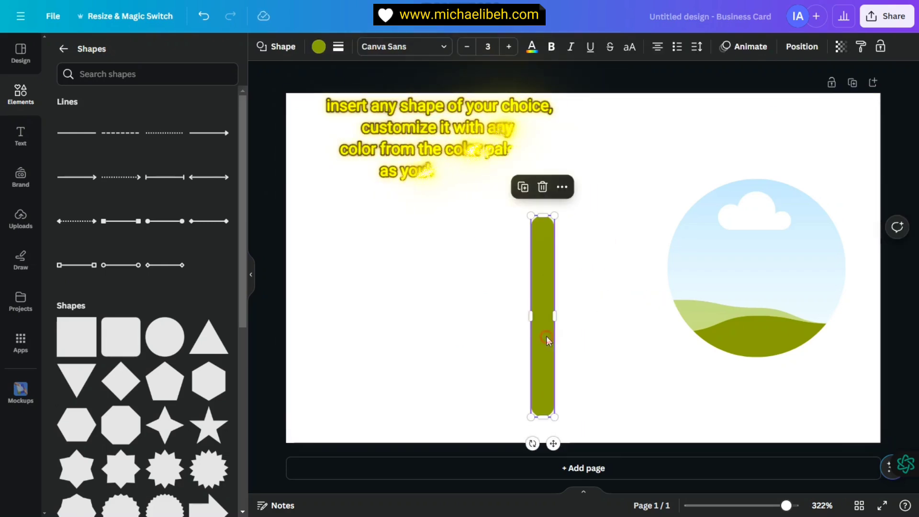
# Step: Colour the bar #FFB912, widen it slightly, and duplicate it into a second bar
pyautogui.click(317, 48)
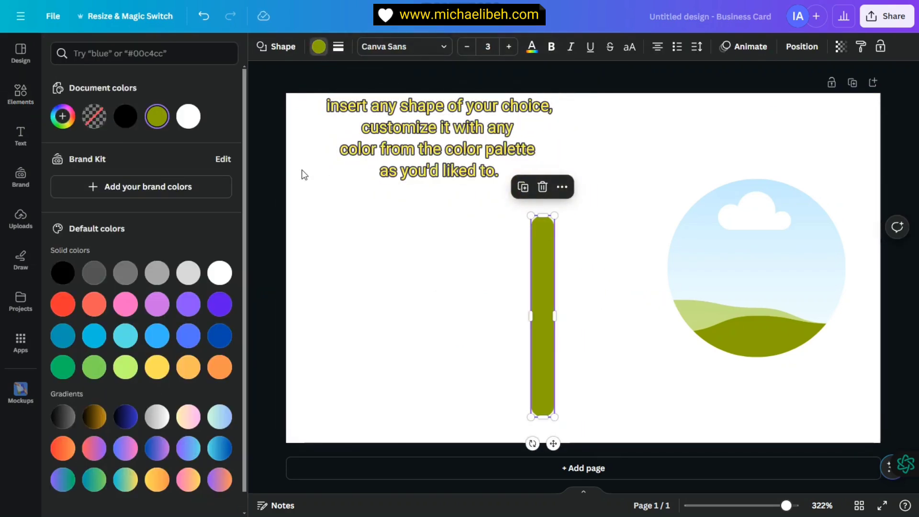
pyautogui.click(62, 117)
pyautogui.tripleClick(90, 263)
pyautogui.write('#FFB912')
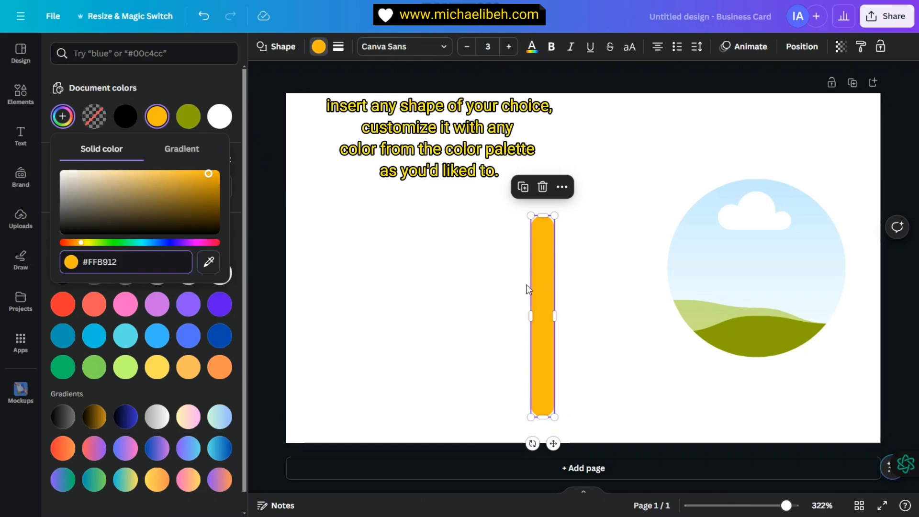
pyautogui.click(557, 268)
pyautogui.click(549, 269)
pyautogui.moveTo(555, 316); pyautogui.dragTo(457, 226)
pyautogui.hotkey('ctrl', 'd')
pyautogui.click(544, 263)
pyautogui.click(606, 284)
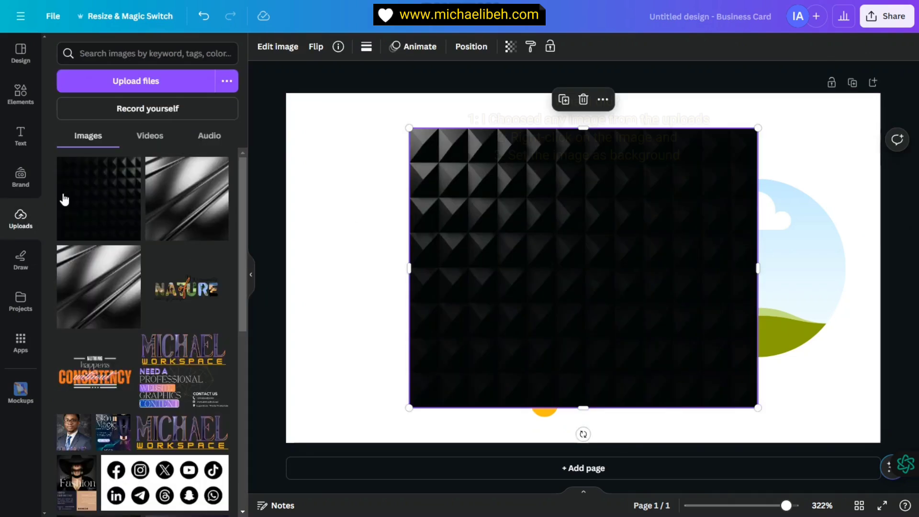
# Step: Set the dark texture image as the page background
pyautogui.moveTo(543, 249); pyautogui.dragTo(519, 233)
pyautogui.rightClick(535, 219)
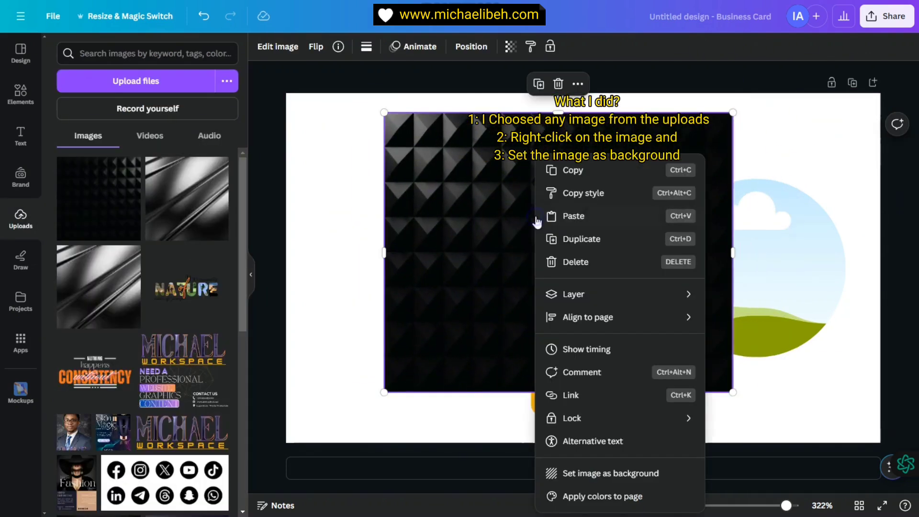
pyautogui.click(599, 475)
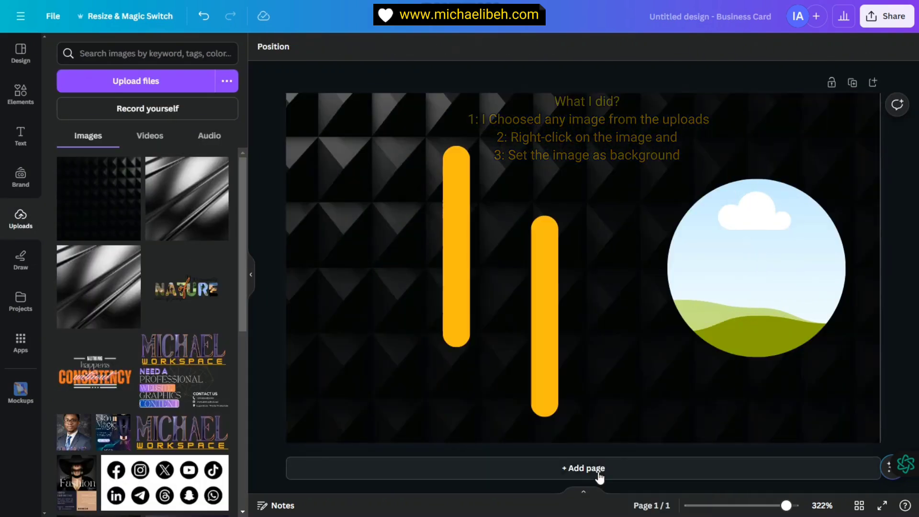
# Step: Position the large outline around the photo, reverting a trial octagon on the upper outline
pyautogui.click(542, 271)
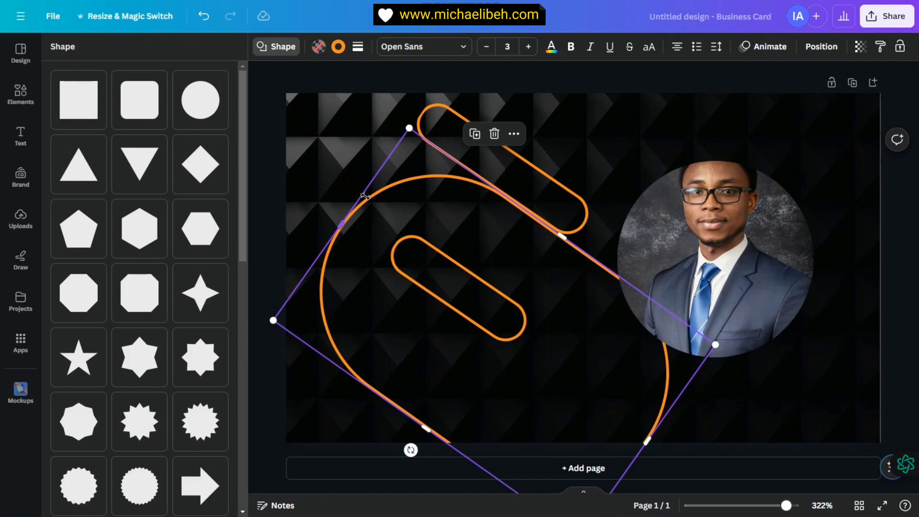
pyautogui.moveTo(363, 196); pyautogui.dragTo(652, 168)
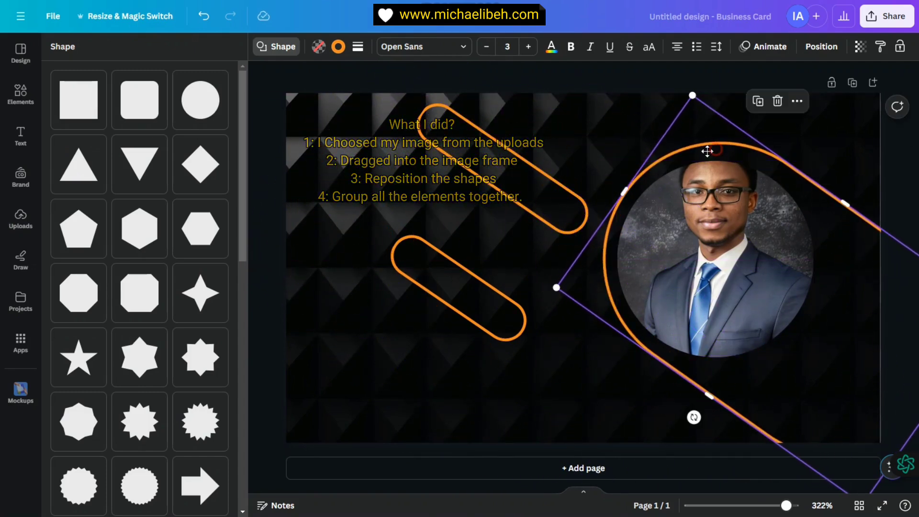
pyautogui.click(524, 164)
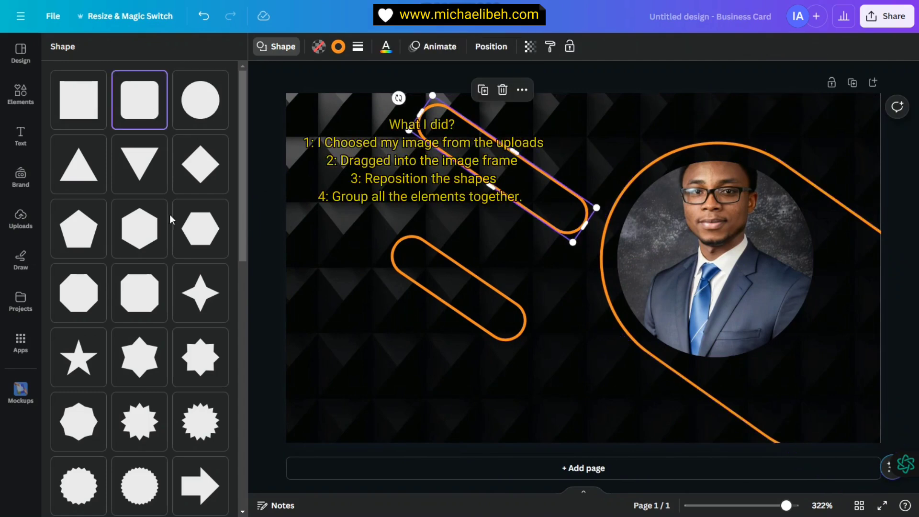
pyautogui.scroll(-3, 176, 221)
pyautogui.click(151, 180)
pyautogui.moveTo(507, 111); pyautogui.dragTo(508, 164)
pyautogui.click(203, 17)
pyautogui.click(203, 17)
pyautogui.click(203, 17)
# Step: Move the lower pill outline down and right, keeping the upper pill outline unchanged
pyautogui.click(470, 303)
pyautogui.moveTo(456, 314); pyautogui.dragTo(550, 373)
pyautogui.click(697, 239)
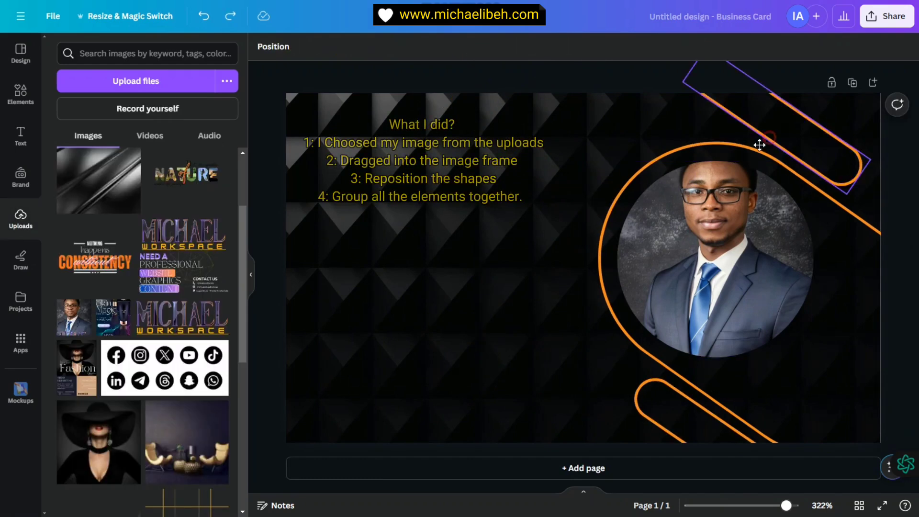
pyautogui.click(780, 139)
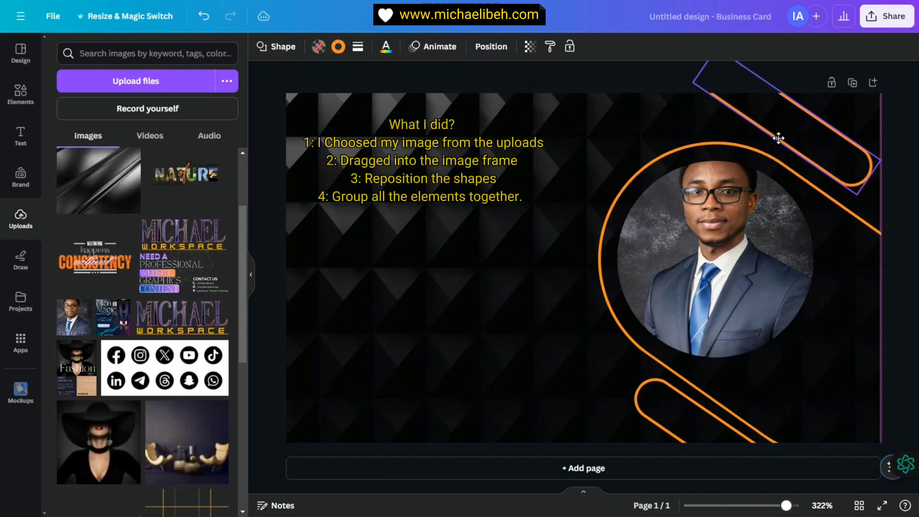
pyautogui.click(203, 17)
pyautogui.click(793, 150)
# Step: Select all the photo and outline elements and group them together
pyautogui.hotkey('ctrl', 'a')
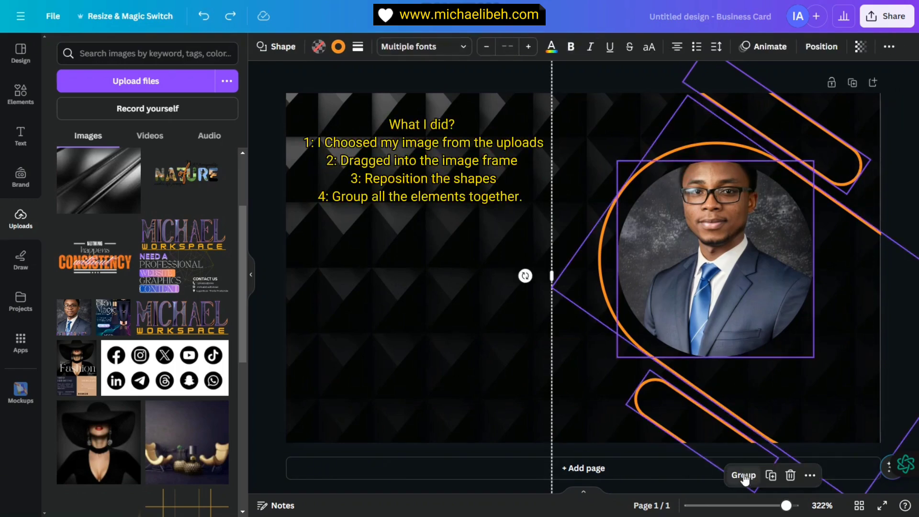
pyautogui.click(749, 478)
pyautogui.moveTo(753, 292); pyautogui.dragTo(709, 259)
pyautogui.click(204, 17)
pyautogui.click(447, 269)
pyautogui.press('Escape')
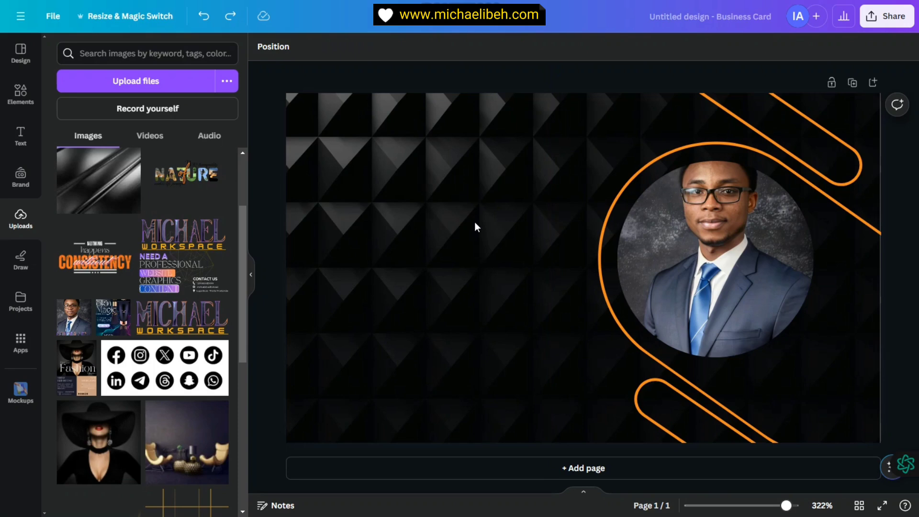
# Step: Add heading, subheading and body text boxes and stack them on the card's left side
pyautogui.click(21, 135)
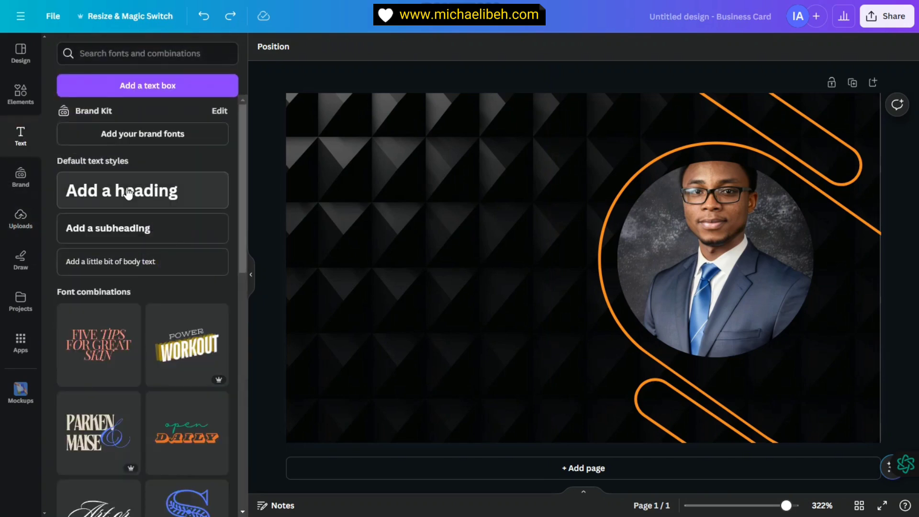
pyautogui.click(128, 192)
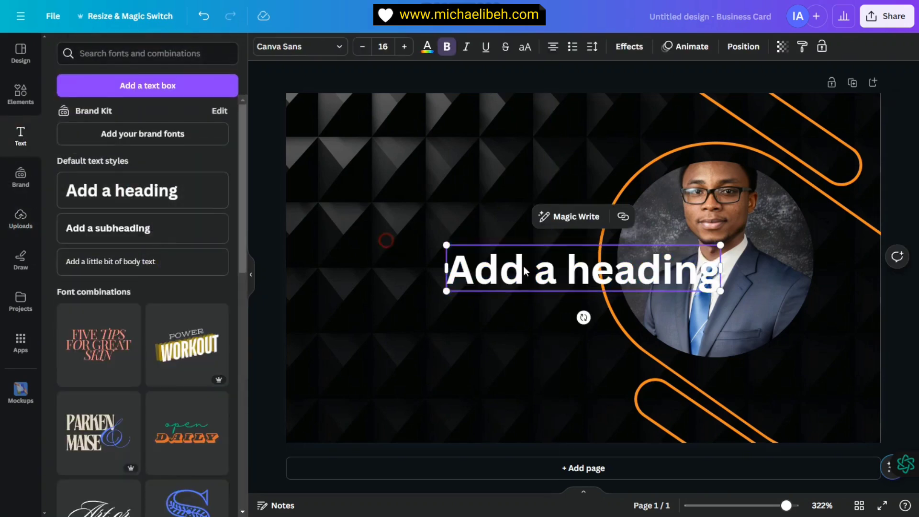
pyautogui.moveTo(527, 268); pyautogui.dragTo(432, 164)
pyautogui.click(113, 227)
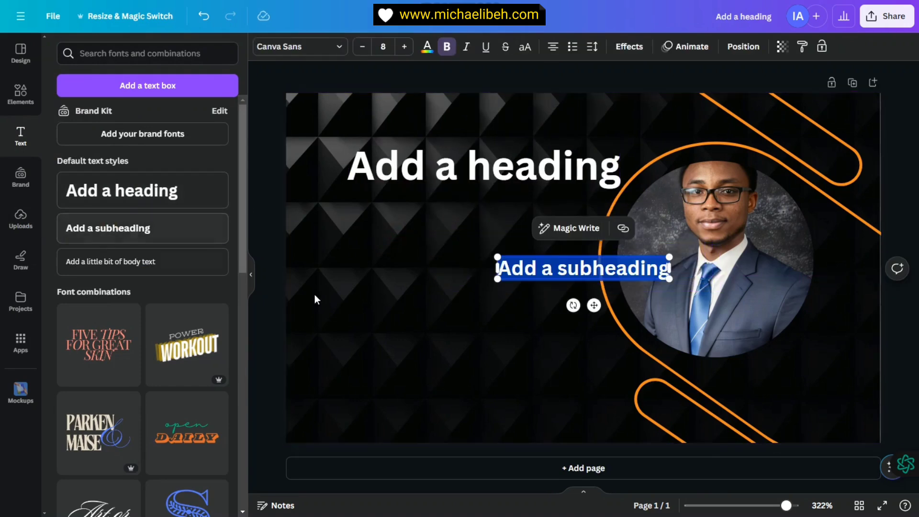
pyautogui.moveTo(529, 275); pyautogui.dragTo(391, 212)
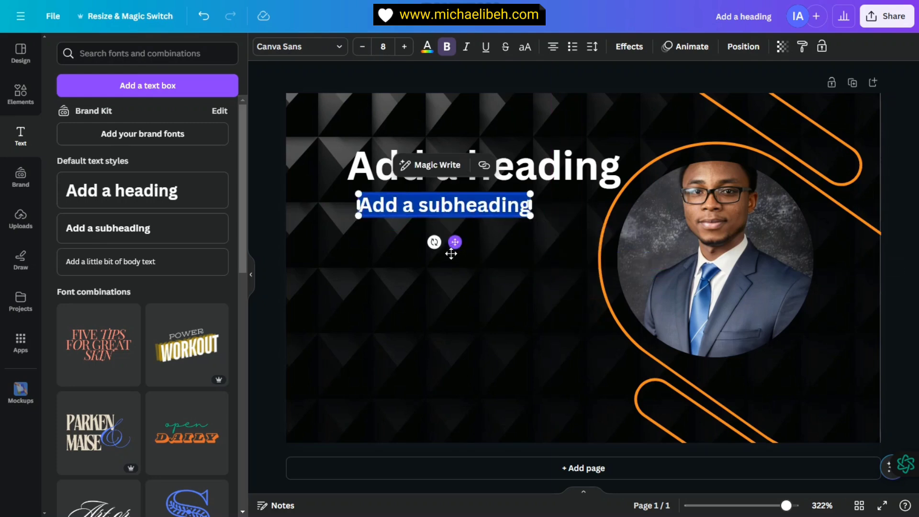
pyautogui.click(440, 277)
pyautogui.click(137, 263)
pyautogui.moveTo(580, 299); pyautogui.dragTo(453, 278)
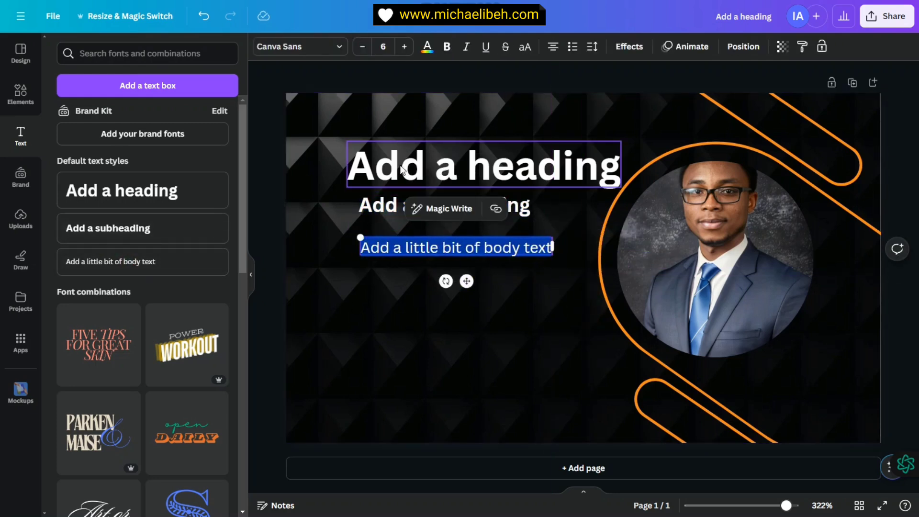
pyautogui.hotkey('ctrl', 'a')
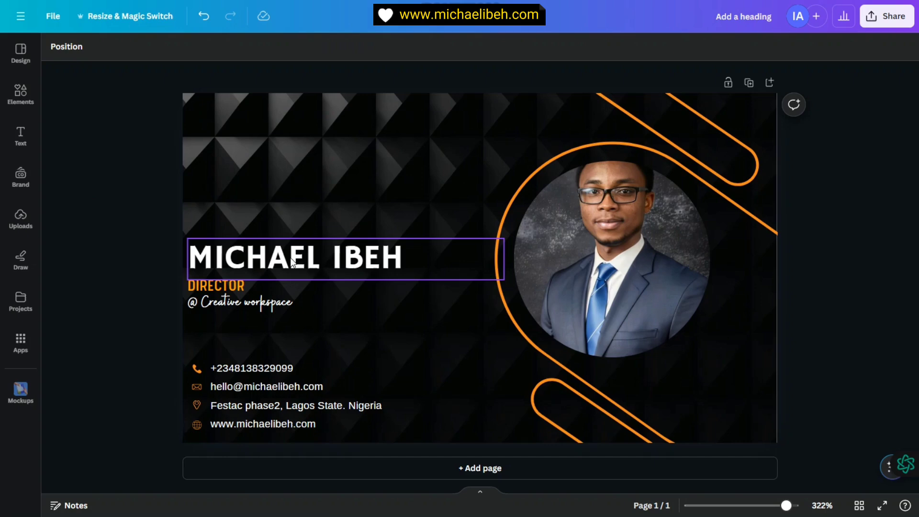
pyautogui.click(19, 139)
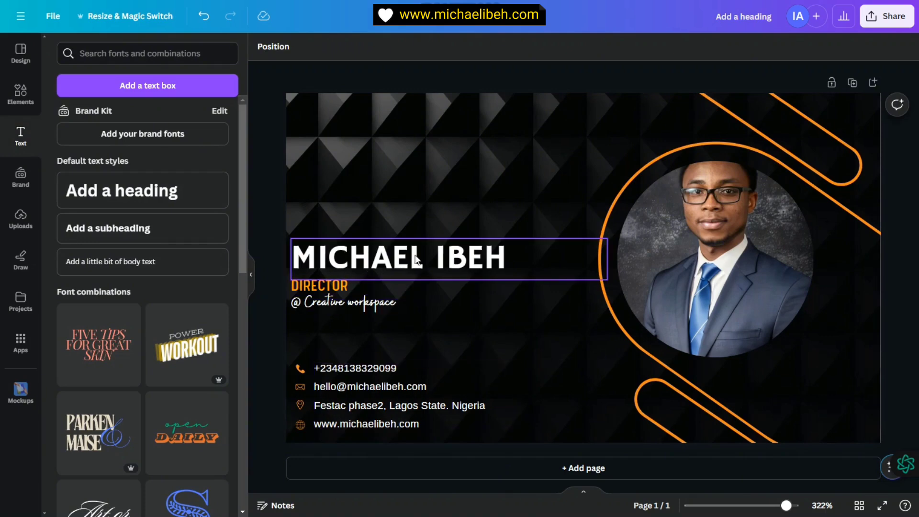
pyautogui.click(502, 267)
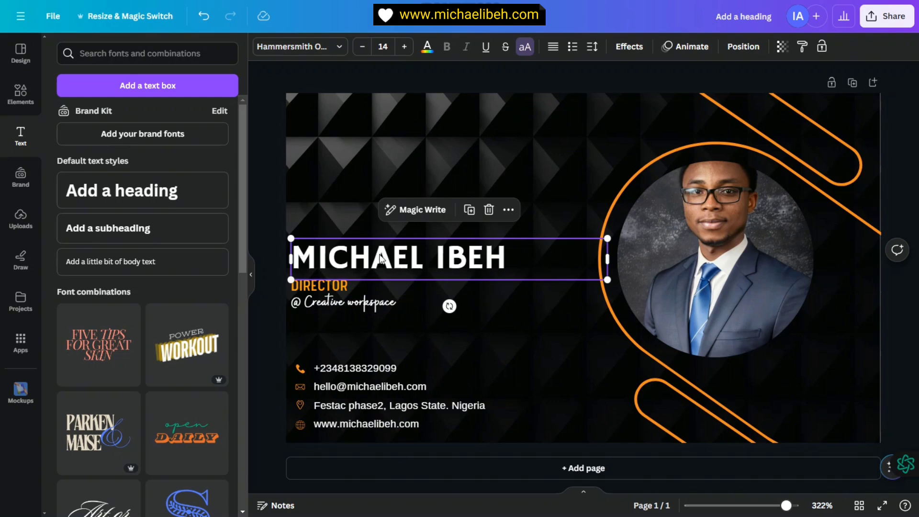
pyautogui.click(317, 50)
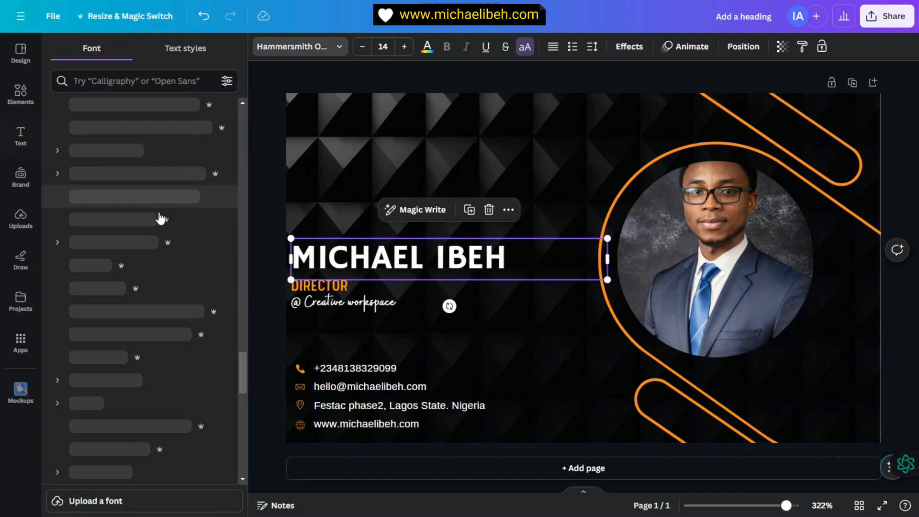
pyautogui.scroll(-5, 132, 242)
pyautogui.scroll(10, 127, 201)
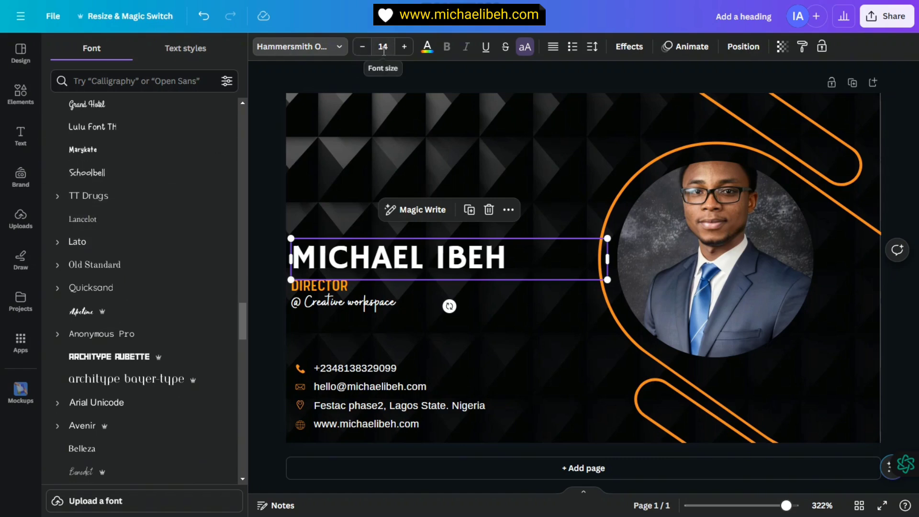
pyautogui.click(404, 46)
pyautogui.click(405, 47)
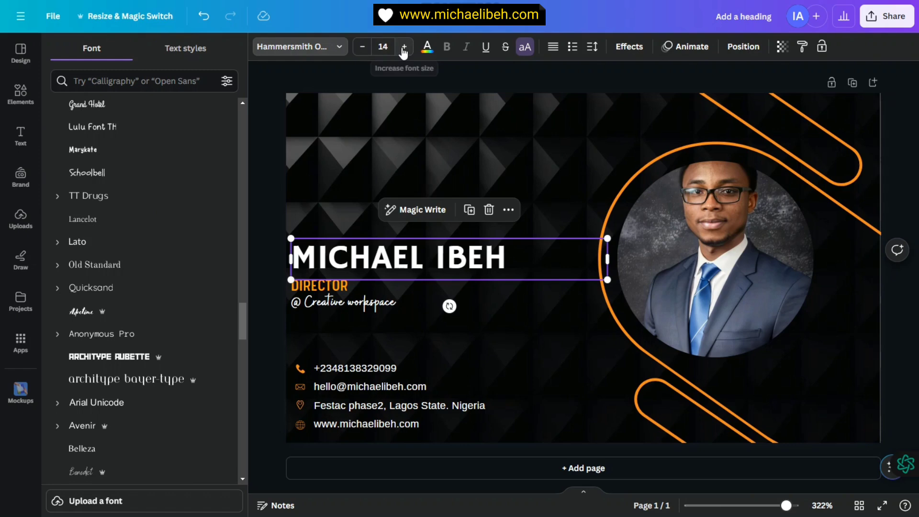
pyautogui.click(404, 46)
pyautogui.click(404, 46)
pyautogui.click(361, 46)
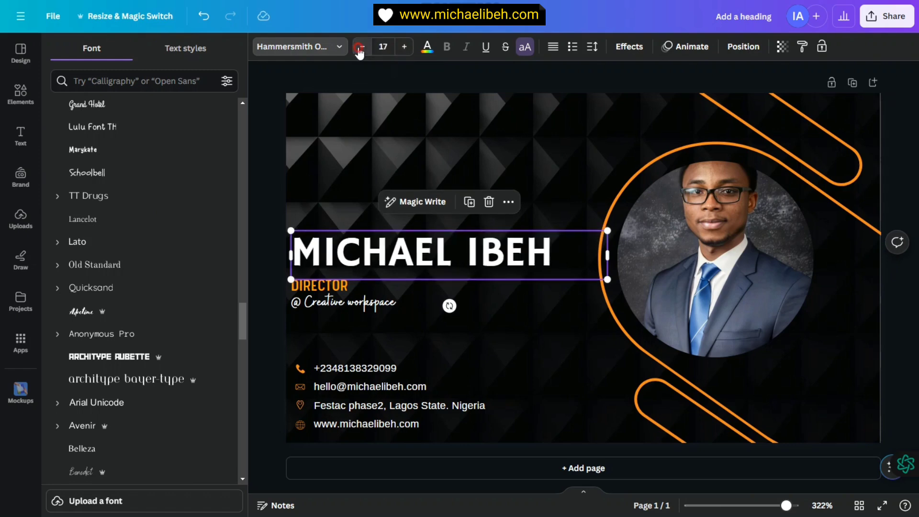
pyautogui.click(362, 46)
pyautogui.click(361, 46)
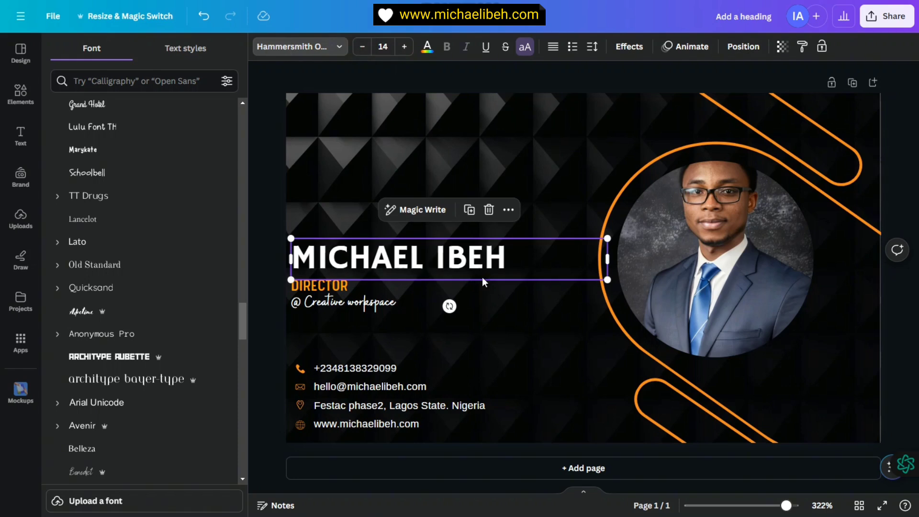
pyautogui.click(435, 120)
pyautogui.click(424, 255)
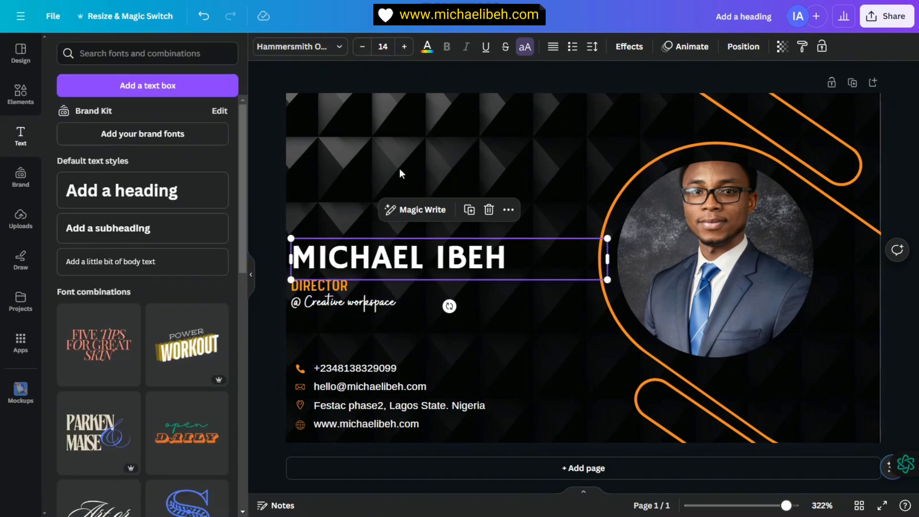
pyautogui.click(427, 48)
pyautogui.scroll(-2, 156, 320)
pyautogui.scroll(2, 148, 143)
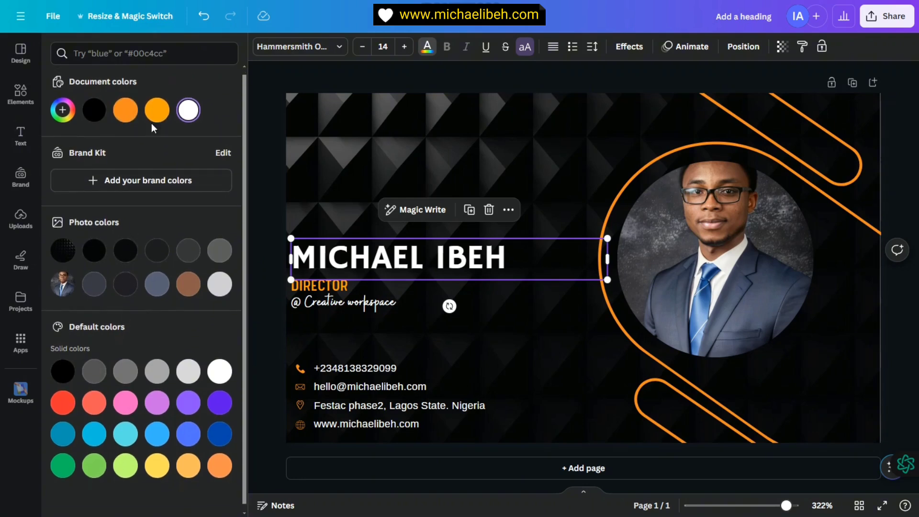
pyautogui.click(321, 286)
pyautogui.click(366, 306)
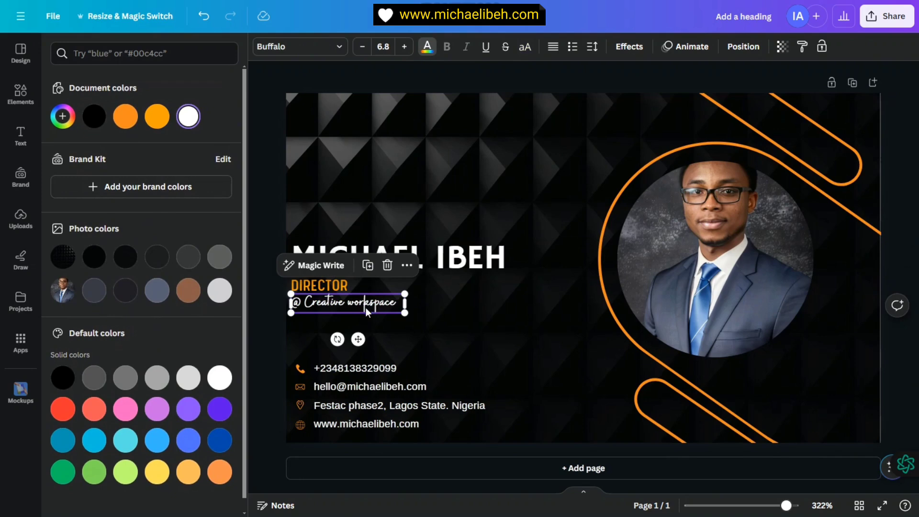
pyautogui.click(297, 46)
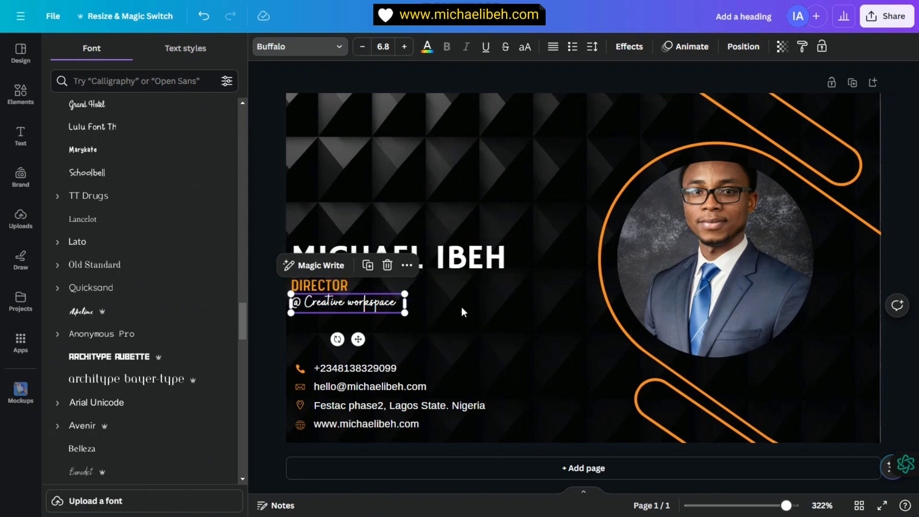
pyautogui.click(447, 267)
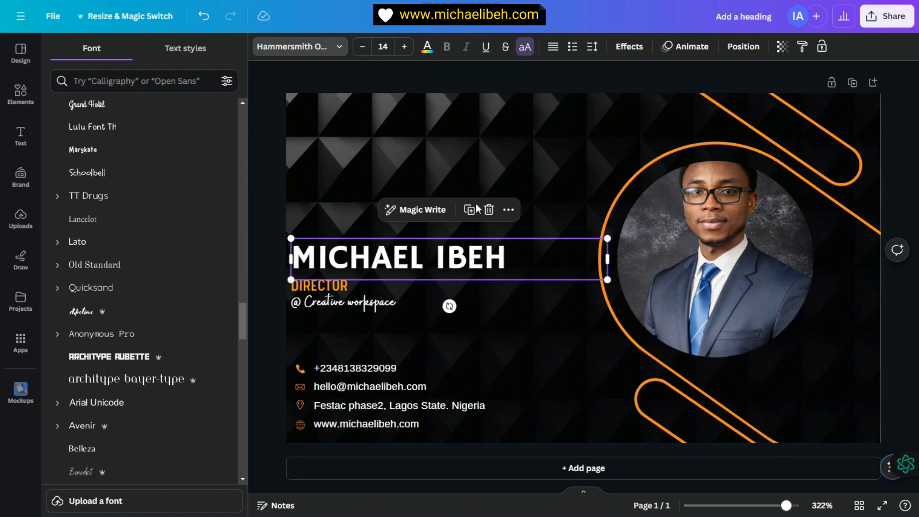
pyautogui.click(630, 48)
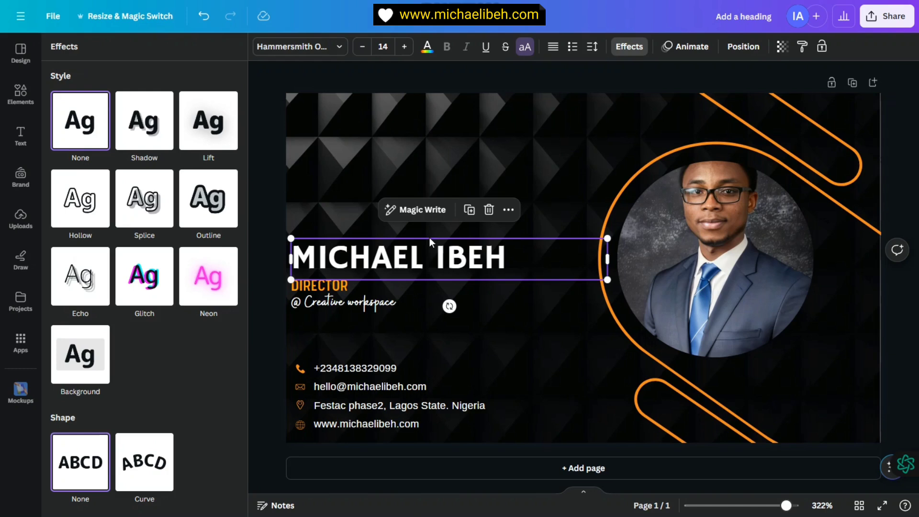
pyautogui.click(80, 276)
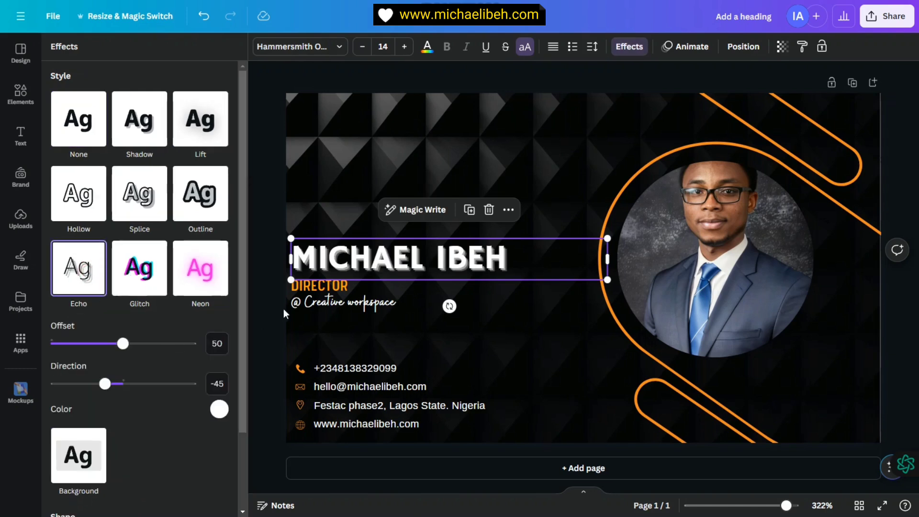
pyautogui.click(219, 410)
pyautogui.click(123, 244)
pyautogui.click(146, 238)
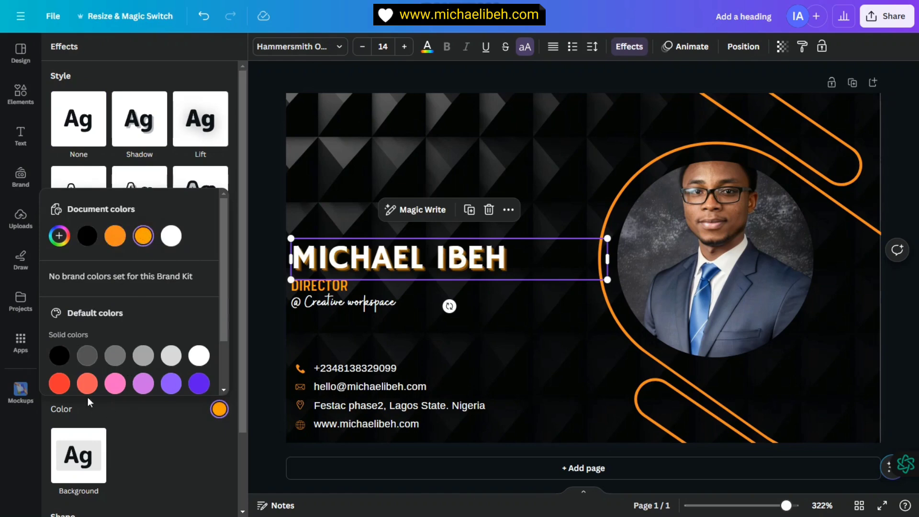
pyautogui.click(59, 383)
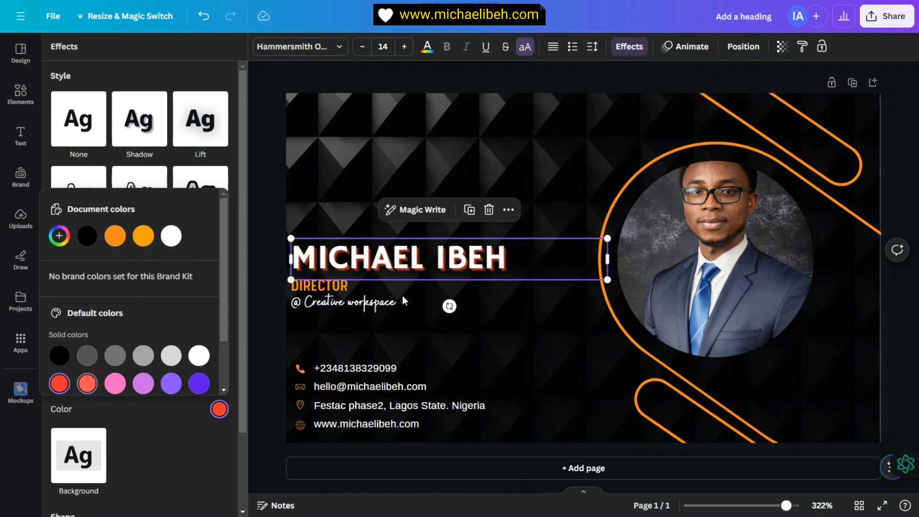
pyautogui.scroll(-3, 188, 343)
pyautogui.scroll(3, 166, 318)
pyautogui.click(120, 239)
pyautogui.click(171, 235)
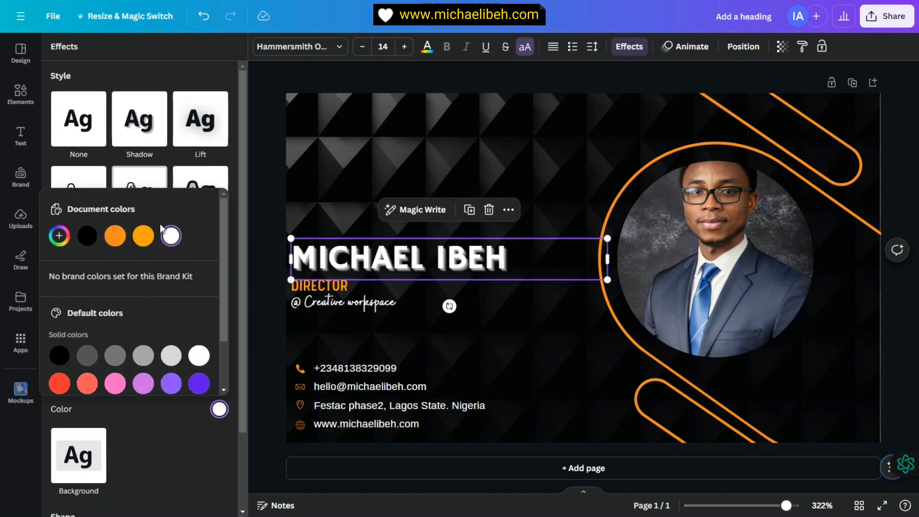
pyautogui.click(142, 158)
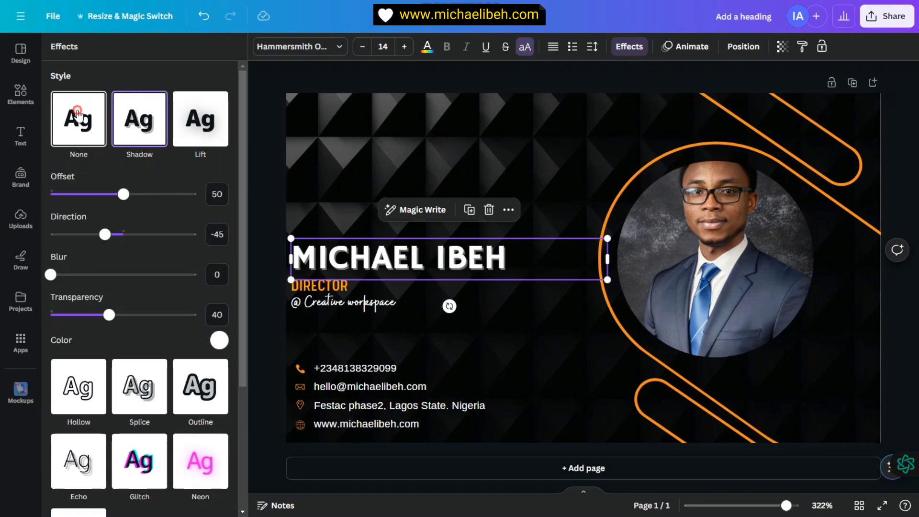
pyautogui.click(77, 117)
pyautogui.click(365, 130)
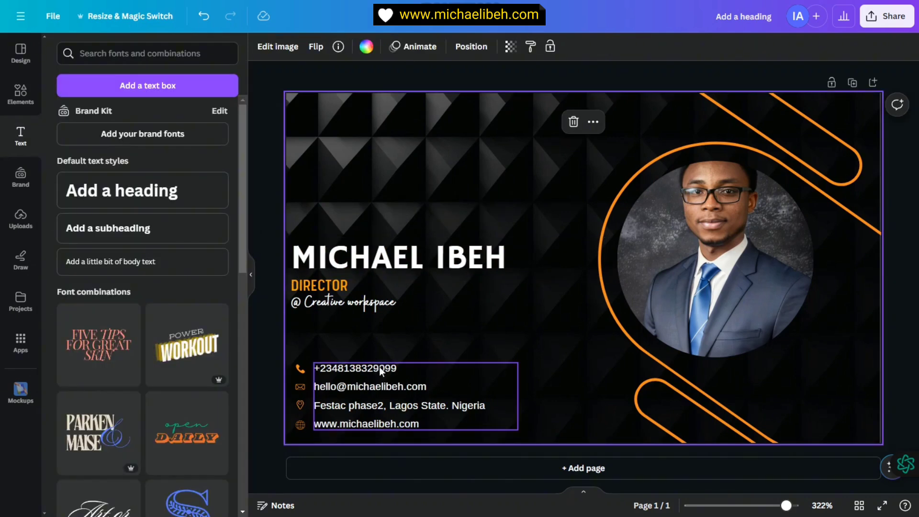
# Step: Check the contact text's font list, then open Elements with its search box active
pyautogui.click(356, 384)
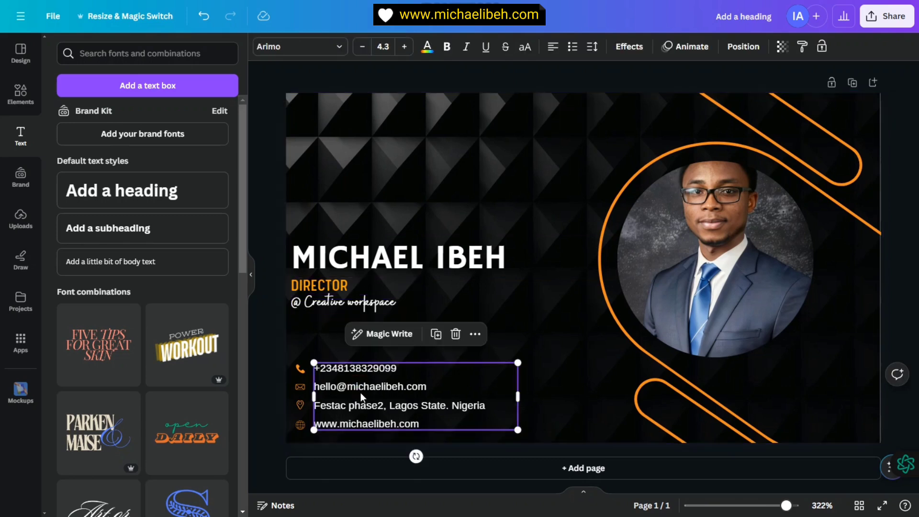
pyautogui.click(316, 47)
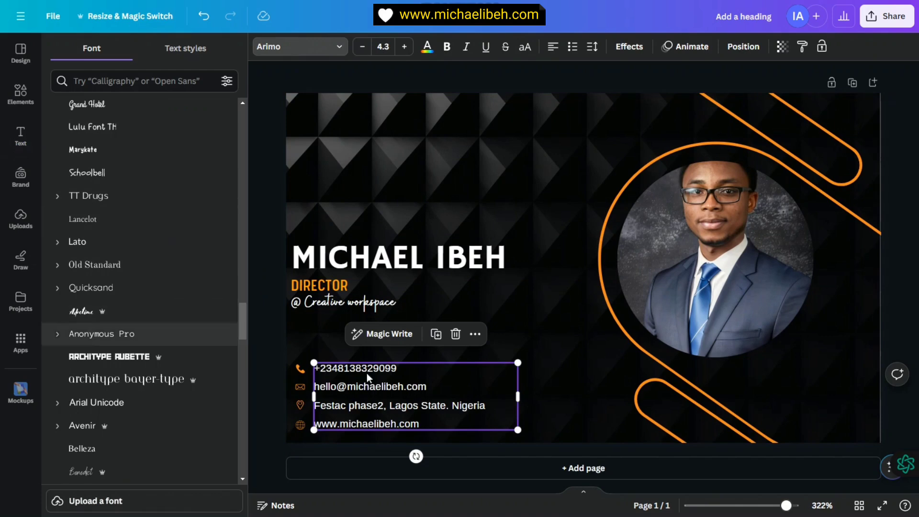
pyautogui.click(329, 335)
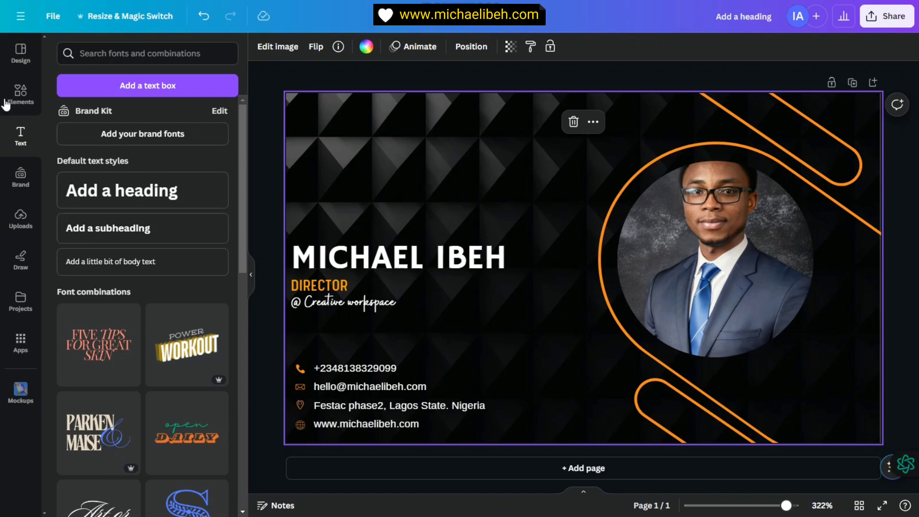
pyautogui.click(21, 93)
pyautogui.click(152, 51)
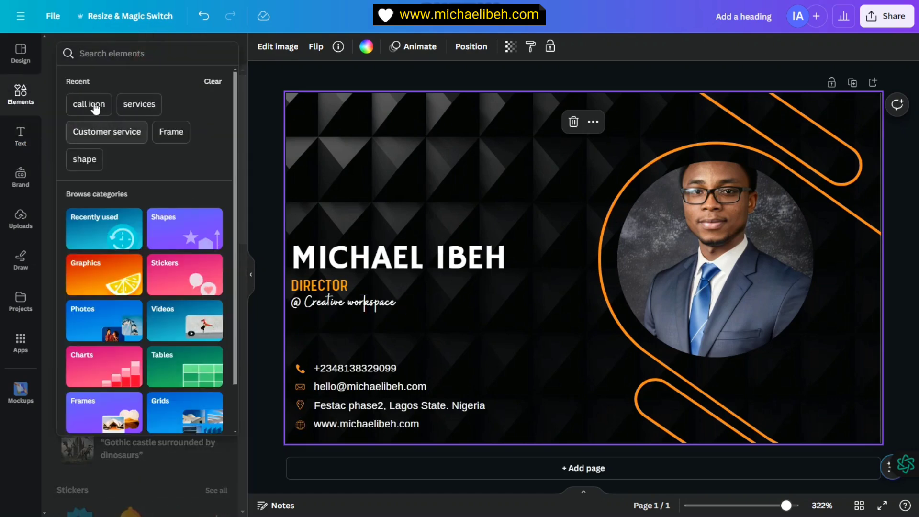
# Step: Search graphics for call icons and recolour the phone icon orange to match the others
pyautogui.click(95, 105)
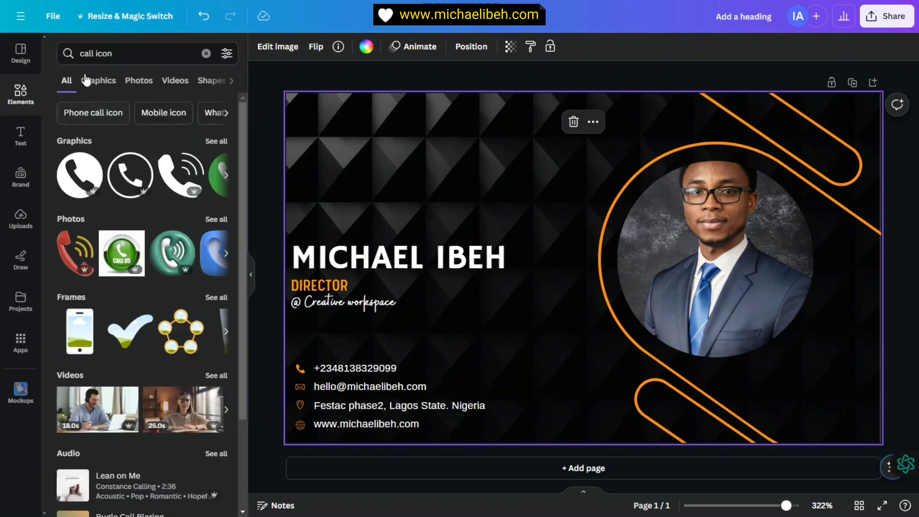
pyautogui.click(100, 82)
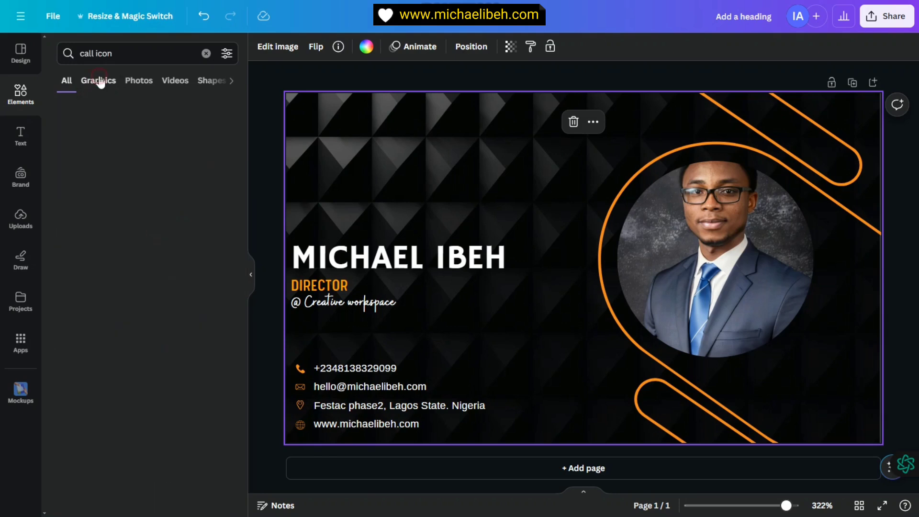
pyautogui.scroll(-2, 127, 190)
pyautogui.scroll(3, 127, 190)
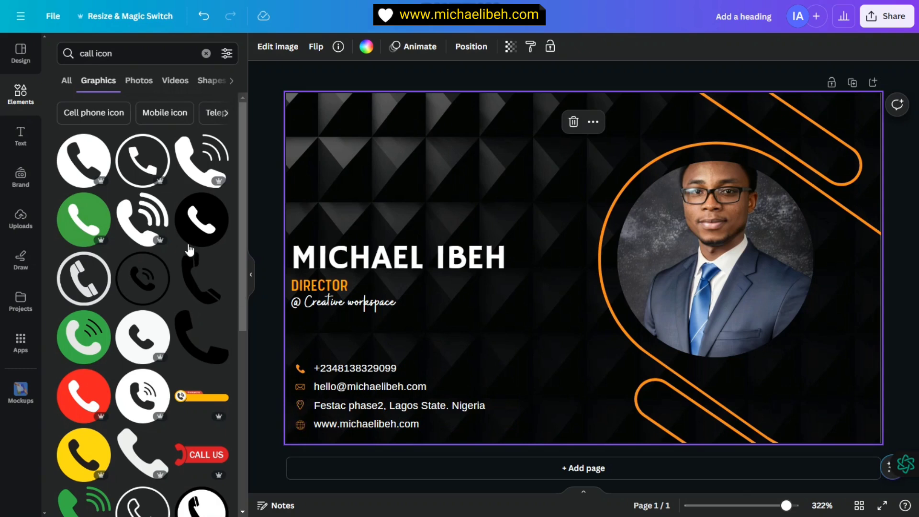
pyautogui.scroll(-3, 203, 307)
pyautogui.click(300, 369)
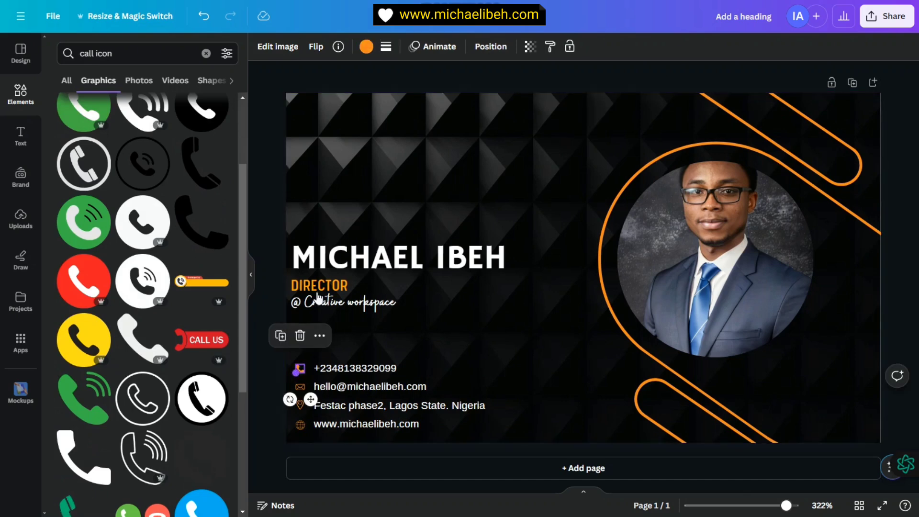
pyautogui.click(364, 48)
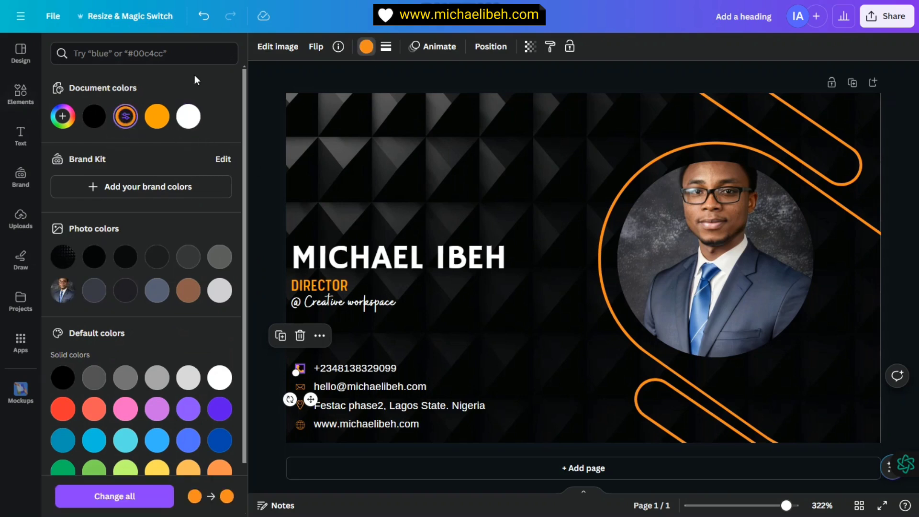
pyautogui.click(360, 108)
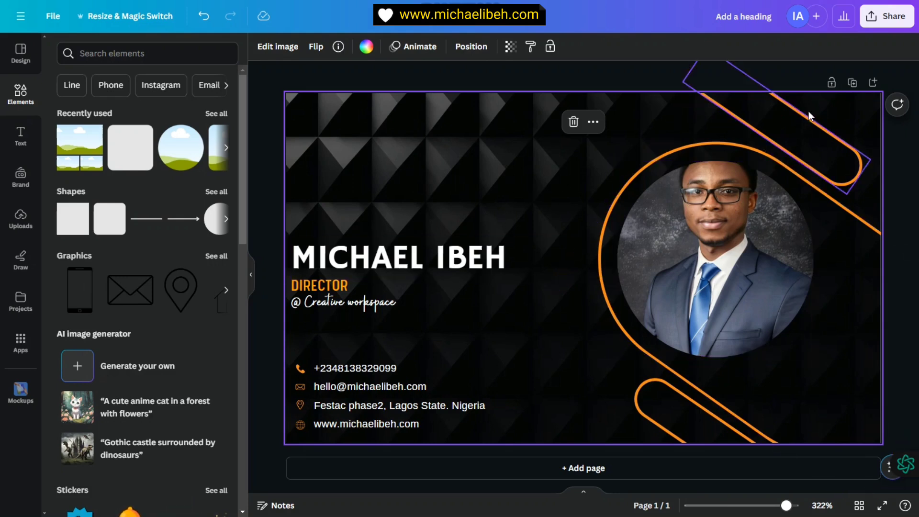
# Step: Duplicate the card as a second page and dismiss the bulk-create tip
pyautogui.click(852, 83)
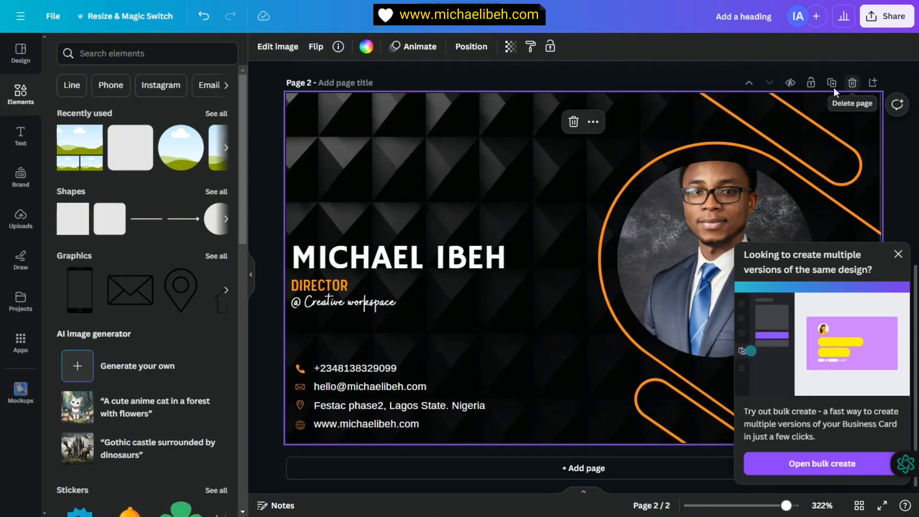
pyautogui.click(898, 254)
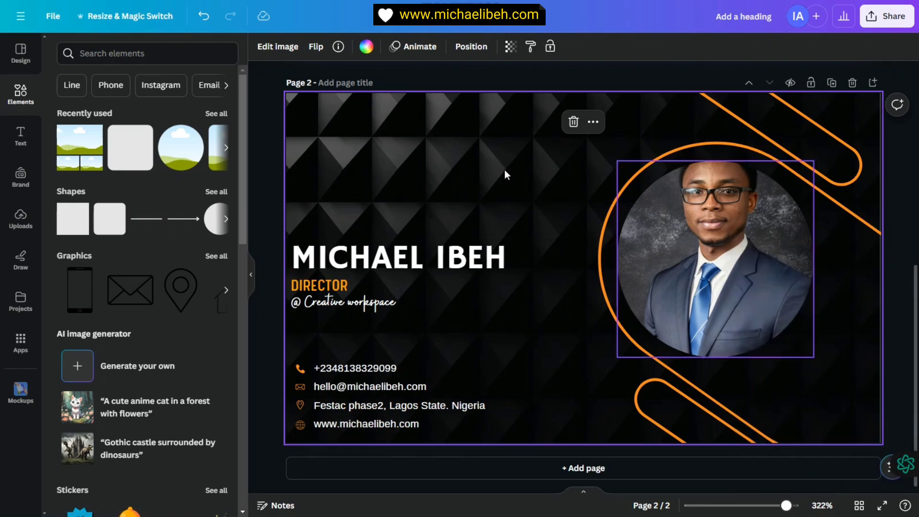
pyautogui.scroll(4, 679, 283)
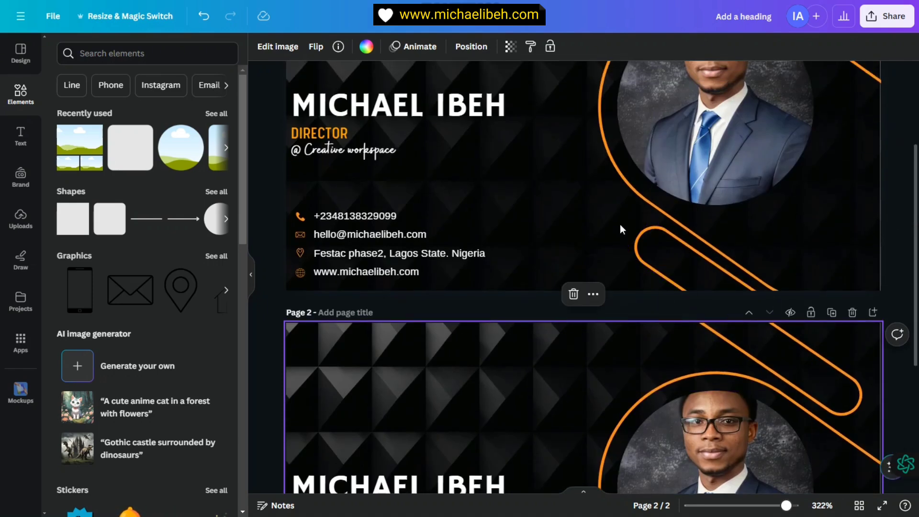
pyautogui.scroll(-2, 620, 224)
pyautogui.scroll(-2, 569, 330)
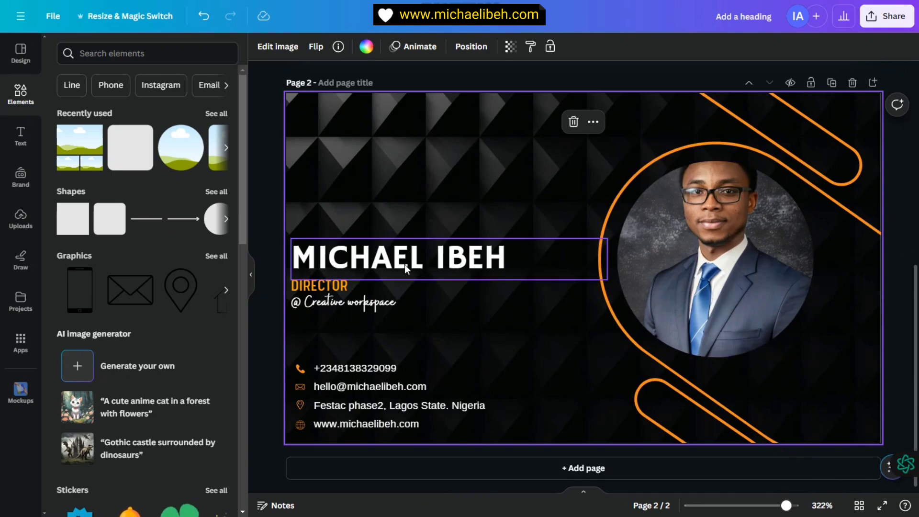
# Step: On page 2, delete the name and enlarge the DIRECTOR title to about 16
pyautogui.click(419, 266)
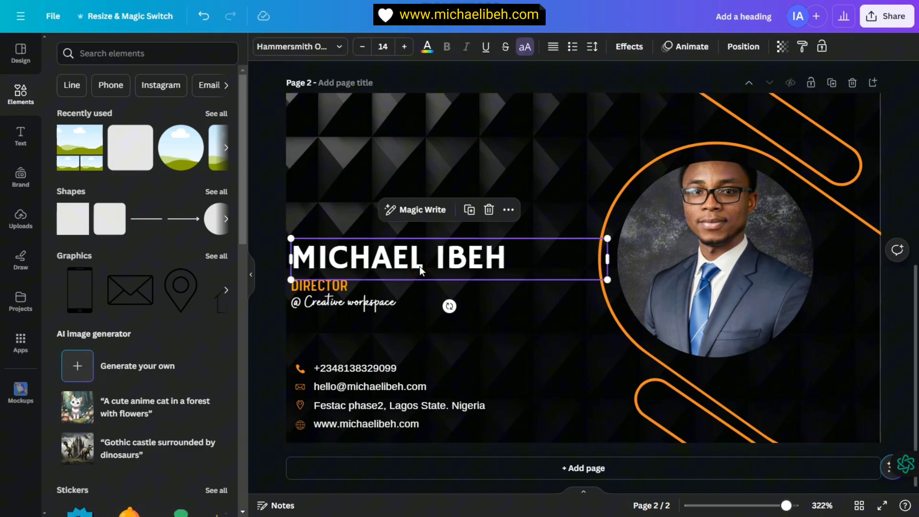
pyautogui.click(488, 212)
pyautogui.click(347, 283)
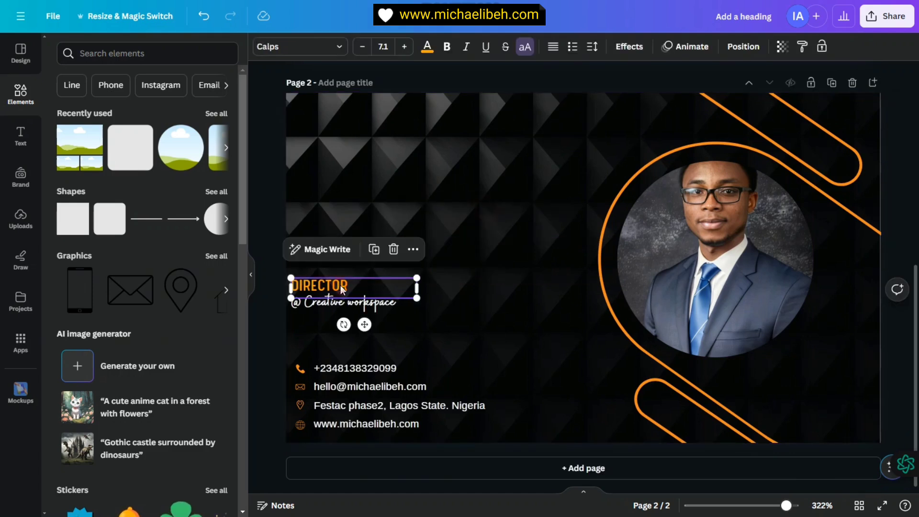
pyautogui.click(393, 250)
pyautogui.click(202, 16)
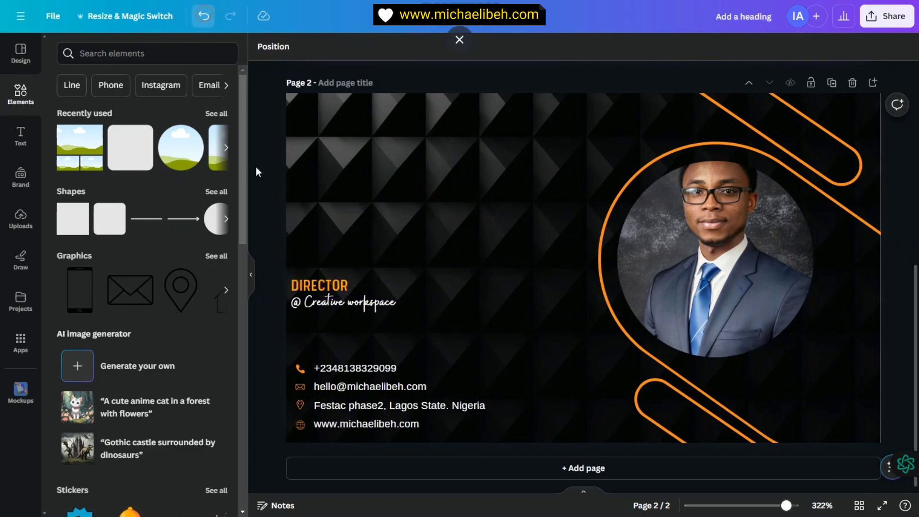
pyautogui.click(344, 287)
pyautogui.moveTo(417, 278); pyautogui.dragTo(575, 252)
pyautogui.moveTo(410, 262); pyautogui.dragTo(477, 239)
# Step: Delete the '@ Creative workspace' tagline, contact lines and all four contact icons from page 2
pyautogui.click(364, 302)
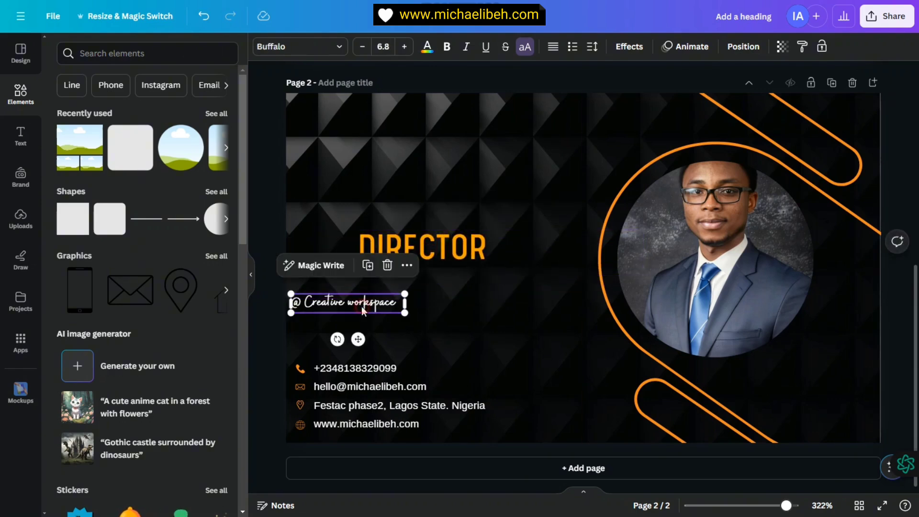
pyautogui.click(388, 265)
pyautogui.click(362, 372)
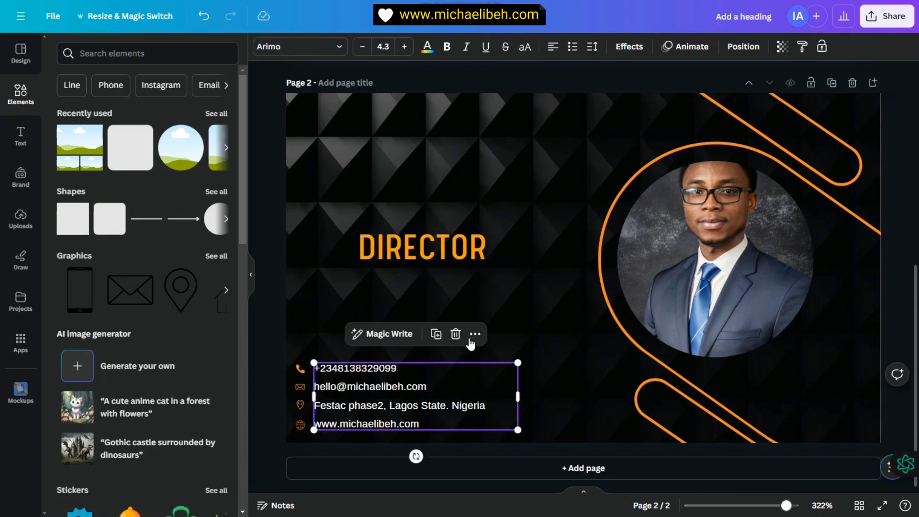
pyautogui.click(455, 334)
pyautogui.click(302, 369)
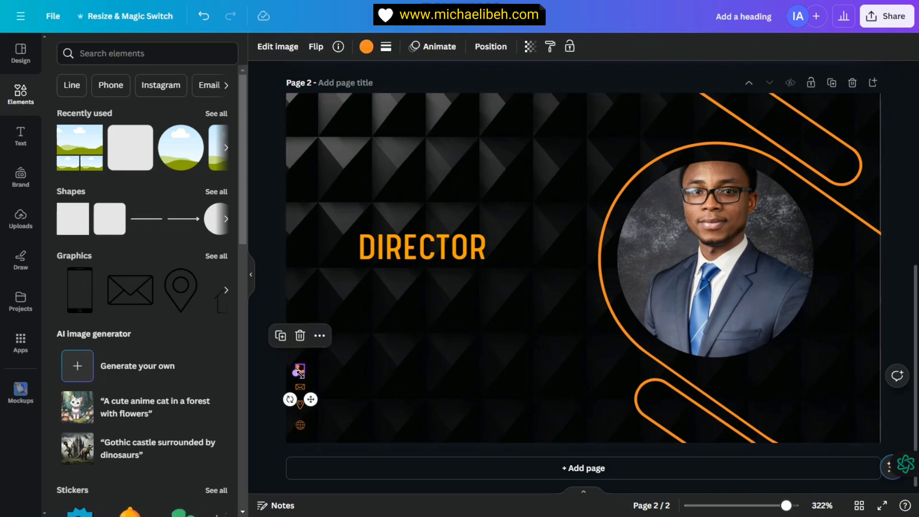
pyautogui.click(300, 336)
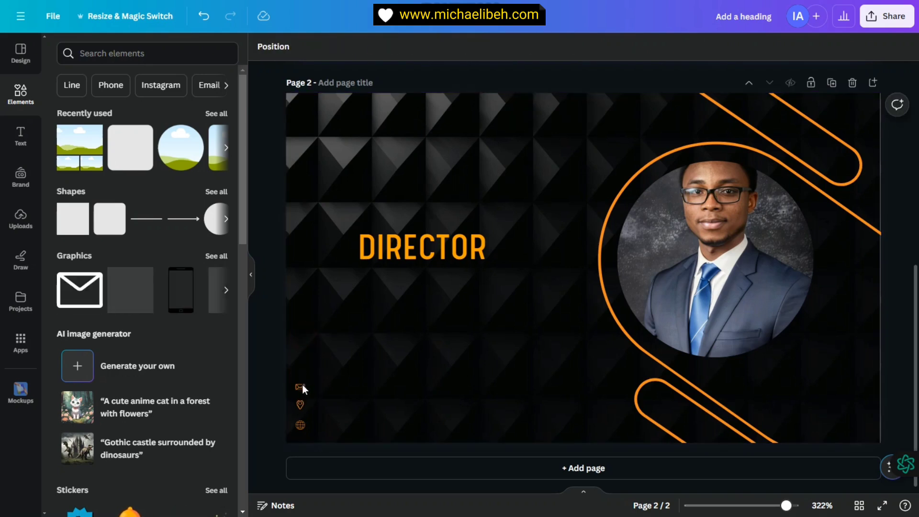
pyautogui.click(302, 387)
pyautogui.keyDown('shift'); pyautogui.click(299, 405); pyautogui.keyUp('shift')
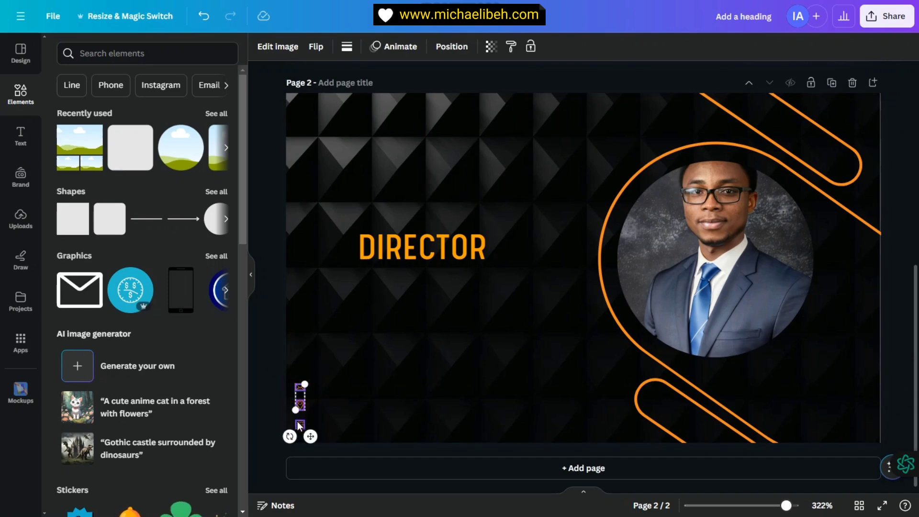
pyautogui.keyDown('shift'); pyautogui.click(299, 425); pyautogui.keyUp('shift')
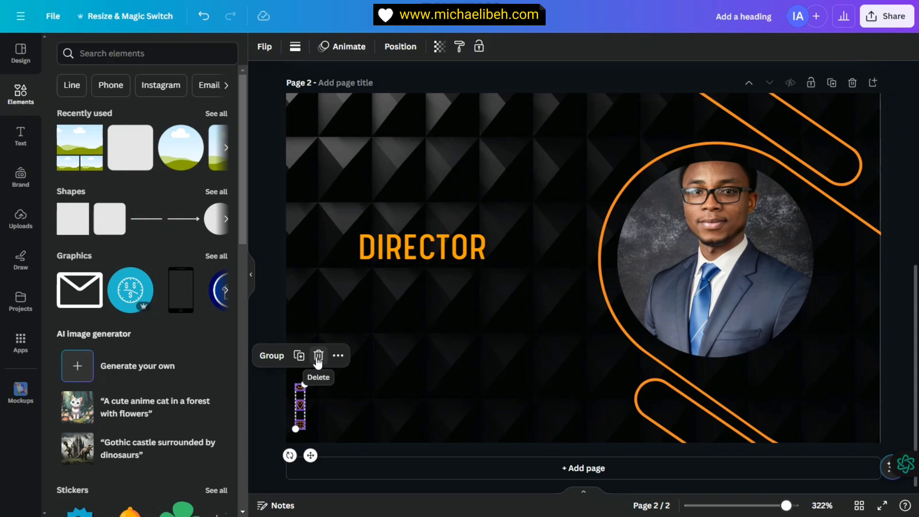
pyautogui.click(318, 356)
pyautogui.moveTo(441, 257); pyautogui.dragTo(466, 262)
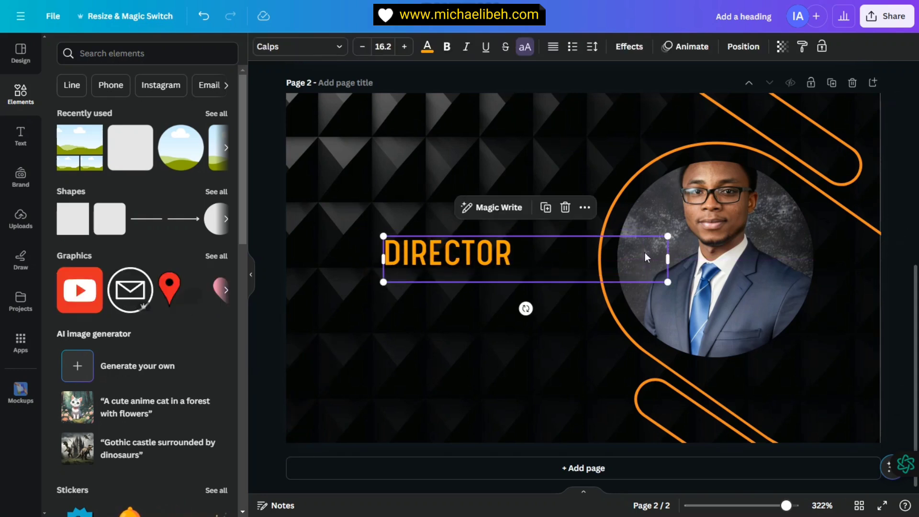
# Step: Narrow the DIRECTOR text box and settle it lower, just left of centre on page 2
pyautogui.moveTo(668, 259); pyautogui.dragTo(483, 292)
pyautogui.click(527, 277)
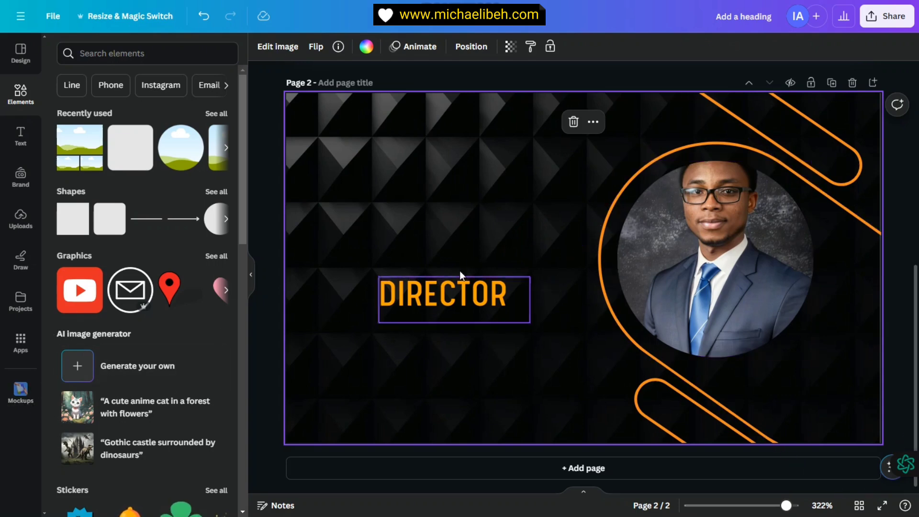
pyautogui.scroll(2, 567, 327)
pyautogui.scroll(-2, 496, 301)
pyautogui.scroll(2, 496, 301)
pyautogui.scroll(-2, 497, 301)
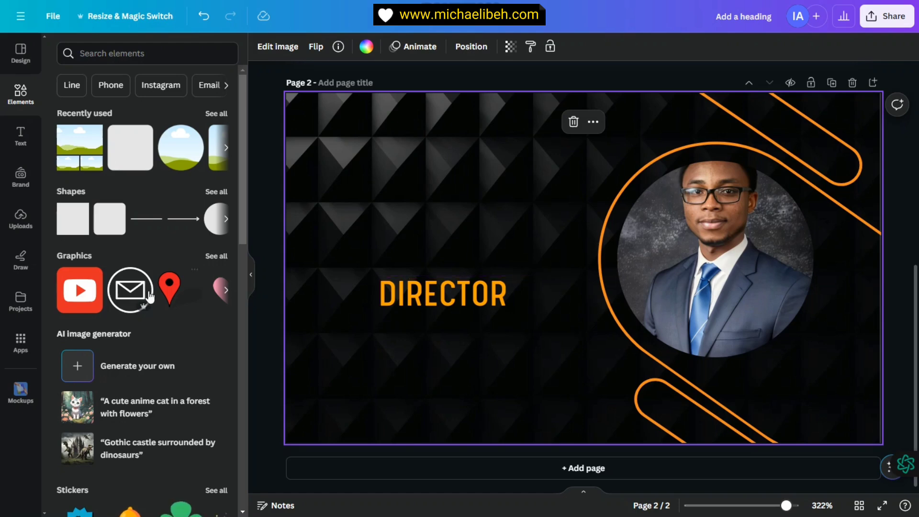
pyautogui.scroll(-2, 149, 296)
pyautogui.scroll(-2, 143, 287)
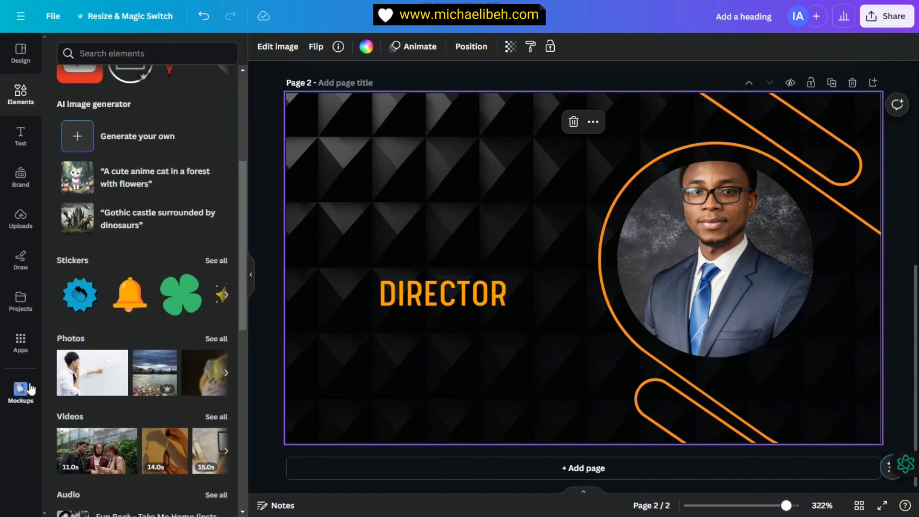
# Step: Find the QR Code app under Popular in Apps and launch it
pyautogui.click(28, 347)
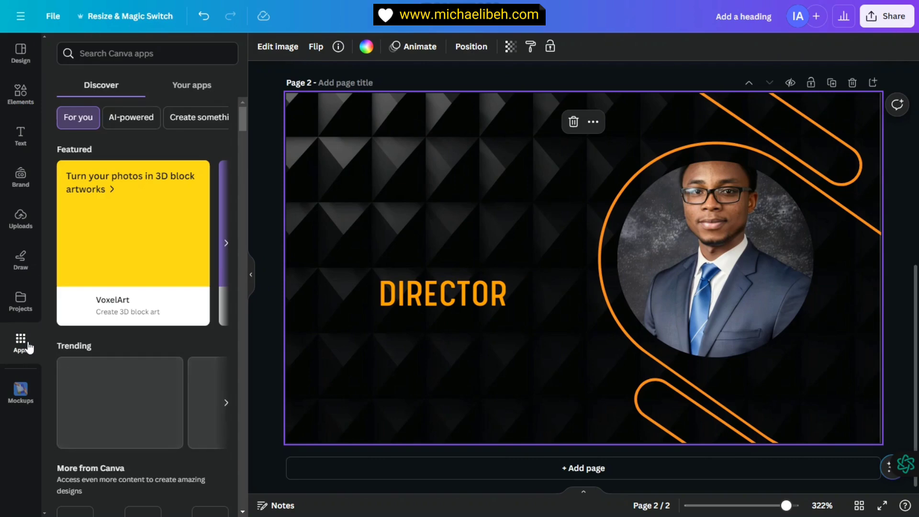
pyautogui.scroll(-4, 136, 328)
pyautogui.scroll(-2, 110, 349)
pyautogui.scroll(-3, 122, 364)
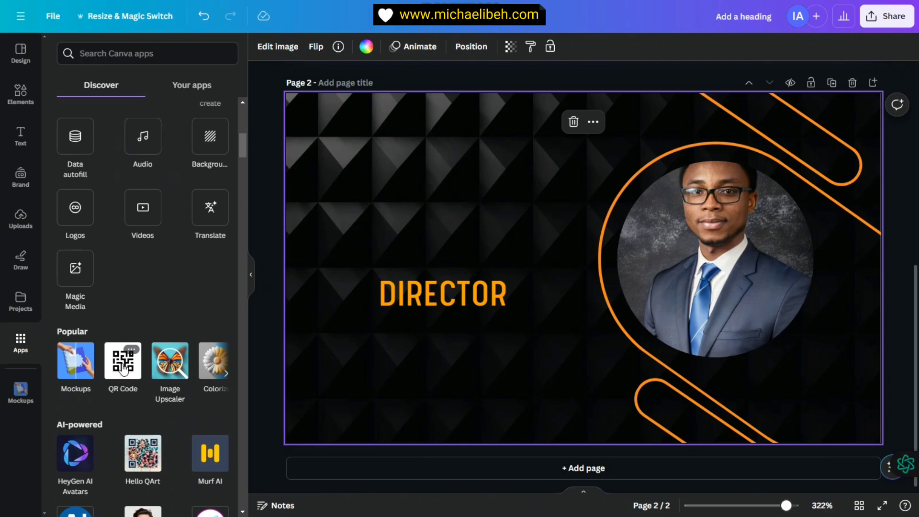
pyautogui.click(123, 362)
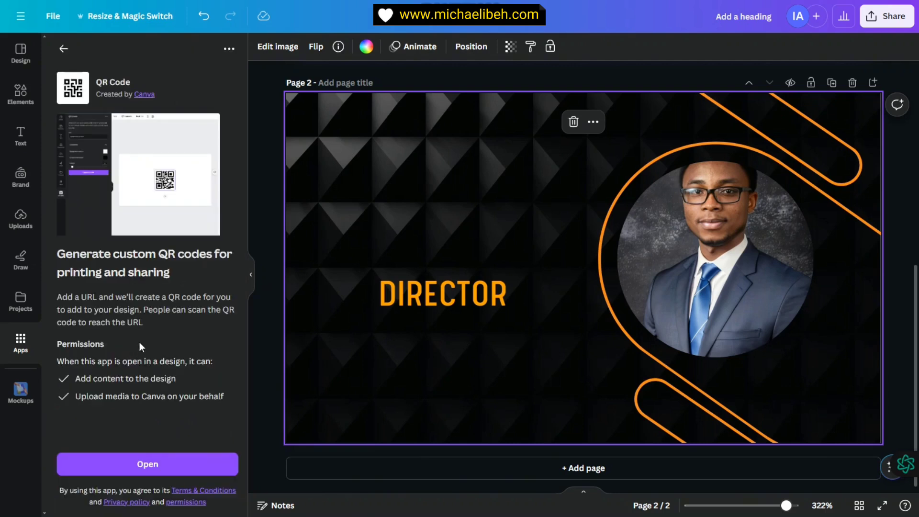
pyautogui.click(147, 464)
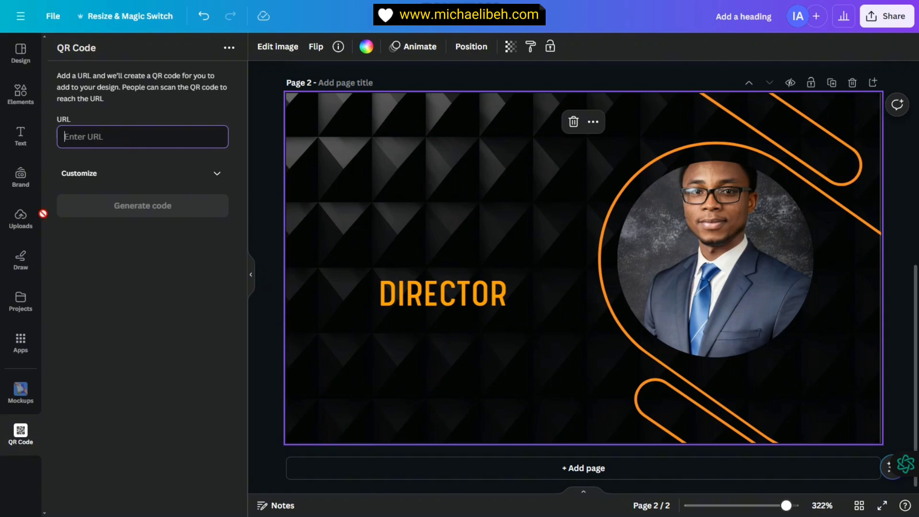
pyautogui.write('H')
pyautogui.press('BackSpace')
pyautogui.write('htt')
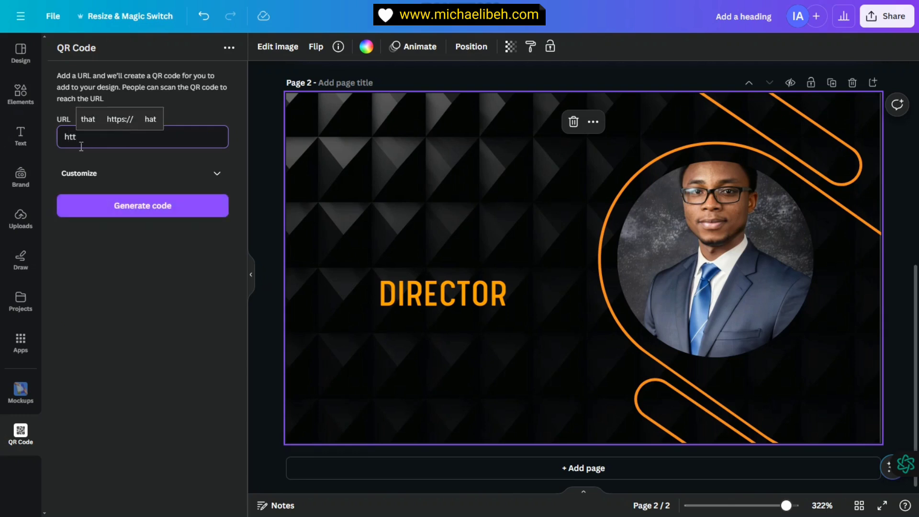
pyautogui.click(119, 119)
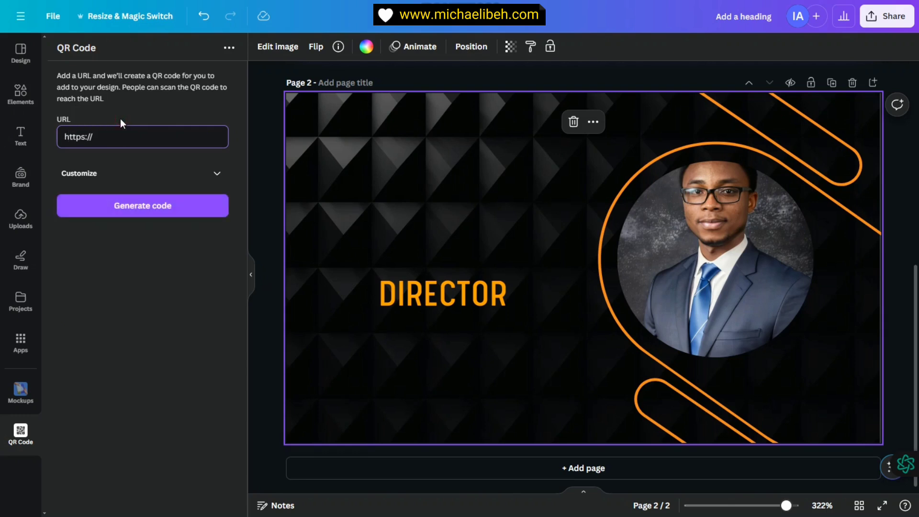
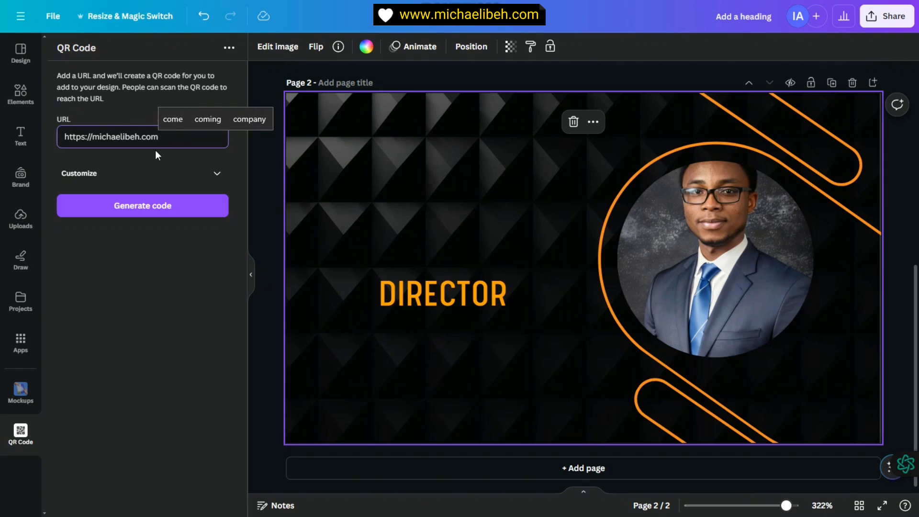
# Step: Move the QR code up above DIRECTOR and shift DIRECTOR lower on the page
pyautogui.click(216, 176)
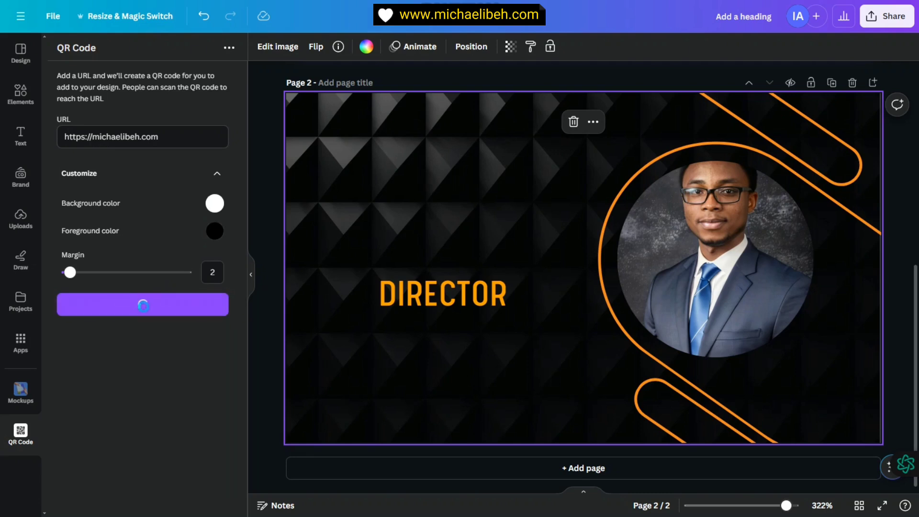
pyautogui.moveTo(597, 286); pyautogui.dragTo(445, 213)
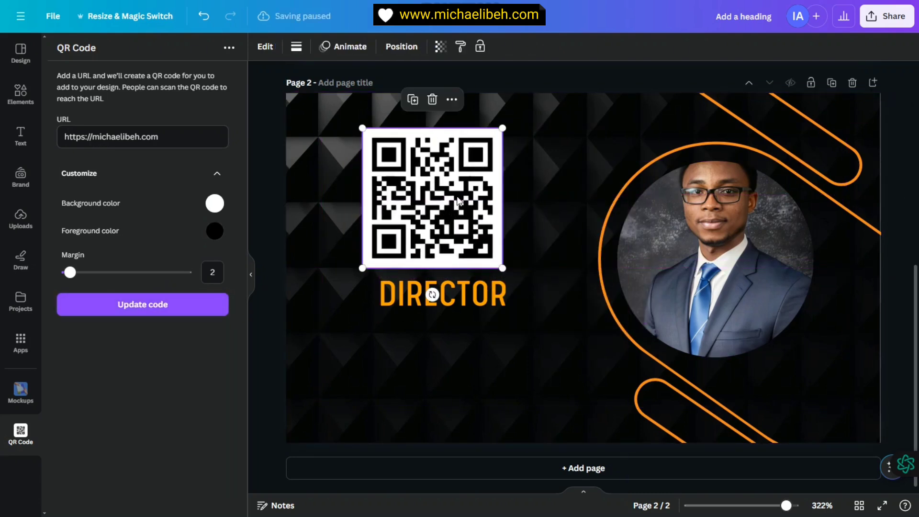
pyautogui.click(174, 170)
pyautogui.moveTo(470, 323); pyautogui.dragTo(598, 379)
# Step: Shrink the QR code and centre it, with DIRECTOR directly beneath it
pyautogui.click(493, 139)
pyautogui.moveTo(504, 125); pyautogui.dragTo(470, 158)
pyautogui.moveTo(433, 239); pyautogui.dragTo(483, 296)
pyautogui.moveTo(516, 340); pyautogui.dragTo(409, 336)
# Step: Replace the DIRECTOR wording with SCAN ME under the QR code
pyautogui.doubleClick(475, 341)
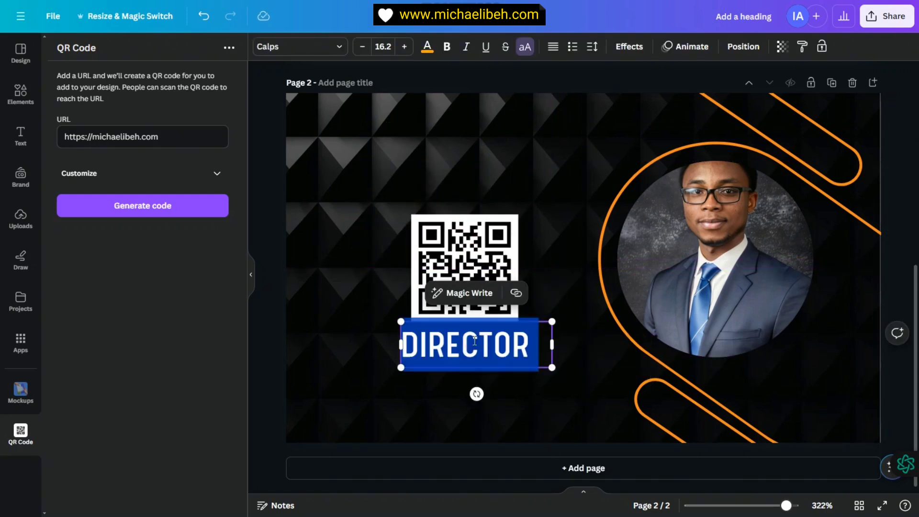
pyautogui.write('SCAN ME')
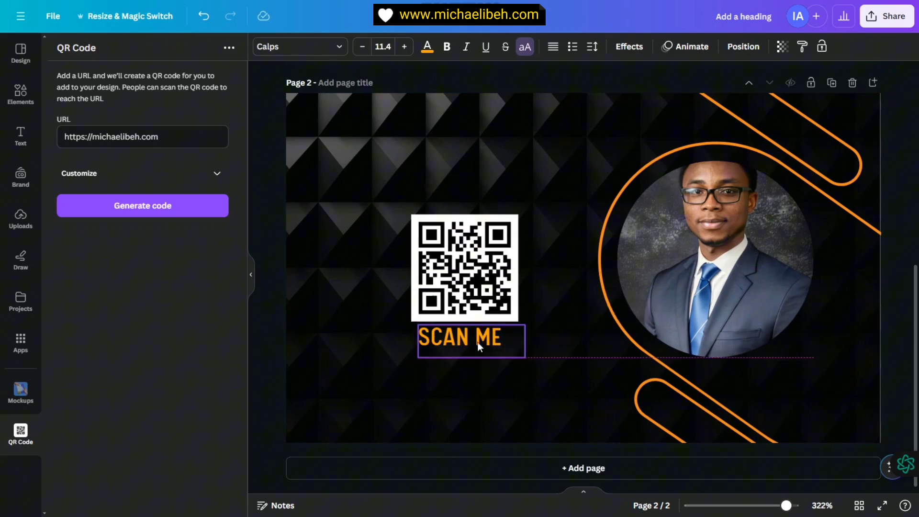
pyautogui.moveTo(479, 346); pyautogui.dragTo(479, 345)
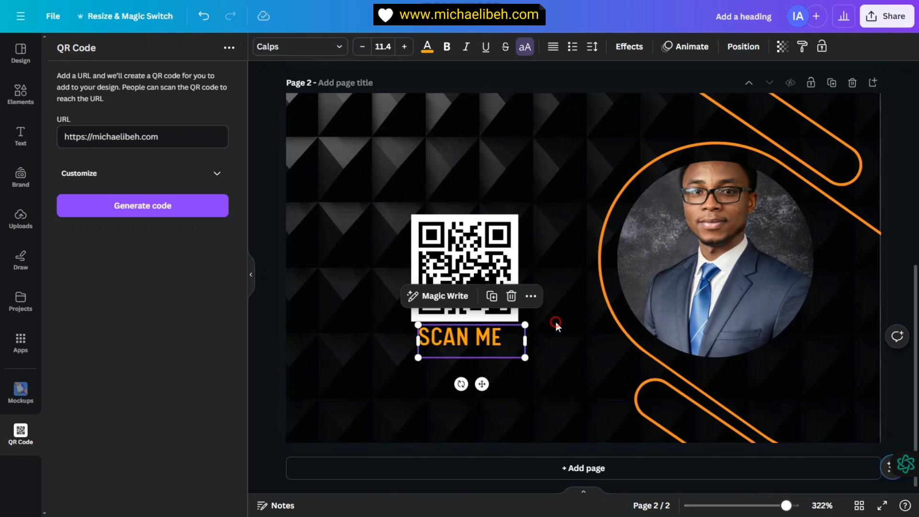
pyautogui.click(551, 306)
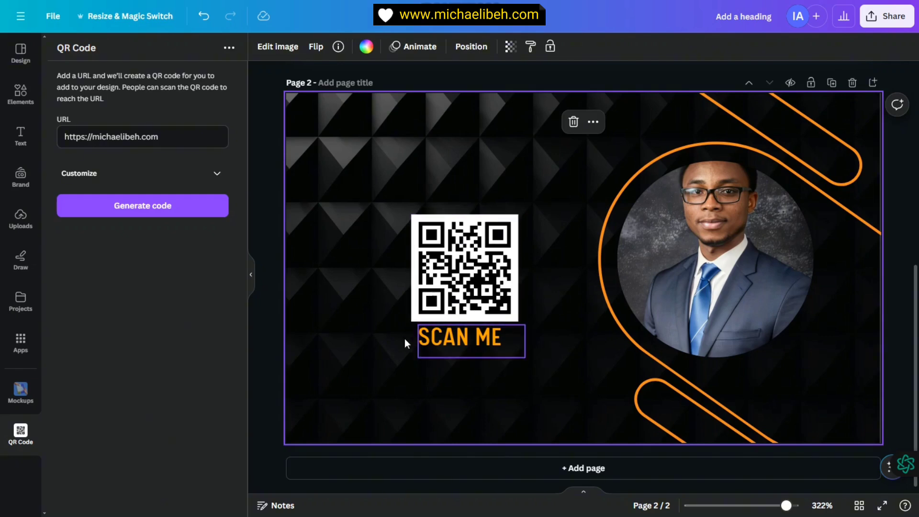
# Step: Copy the website address from the front page's contacts and paste it onto the back page
pyautogui.scroll(5, 549, 297)
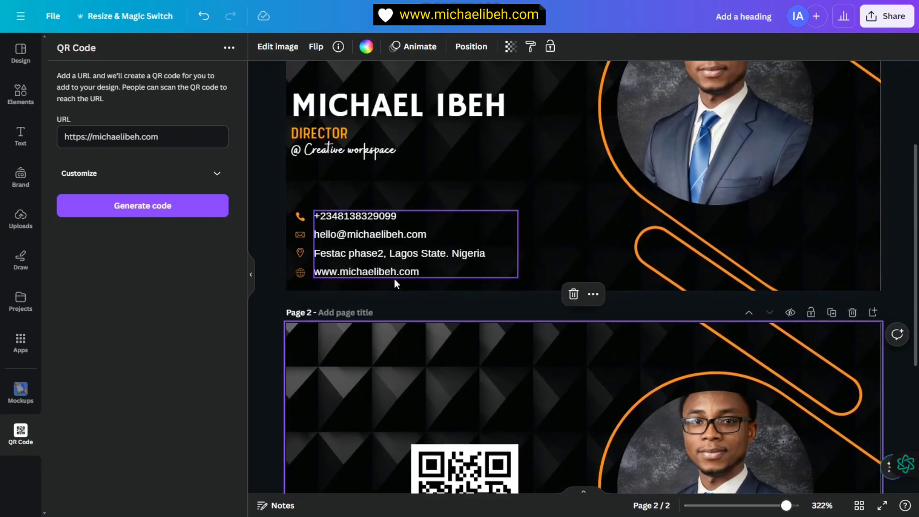
pyautogui.click(387, 275)
pyautogui.moveTo(420, 272); pyautogui.dragTo(314, 272)
pyautogui.hotkey('ctrl', 'c')
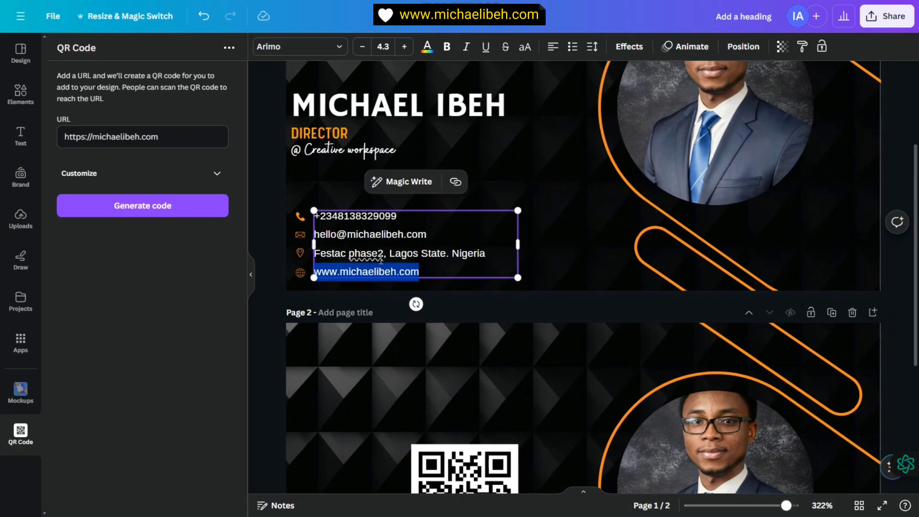
pyautogui.scroll(-5, 568, 399)
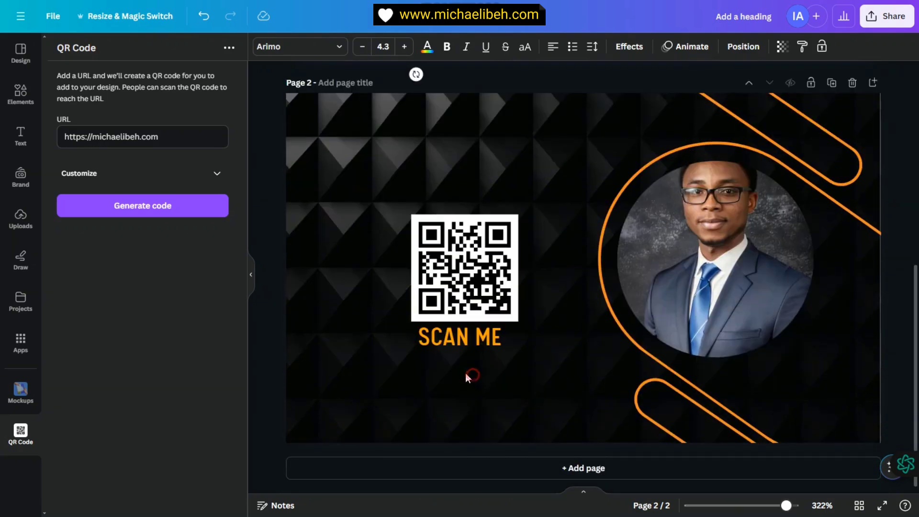
pyautogui.click(467, 376)
pyautogui.rightClick(467, 376)
pyautogui.click(517, 364)
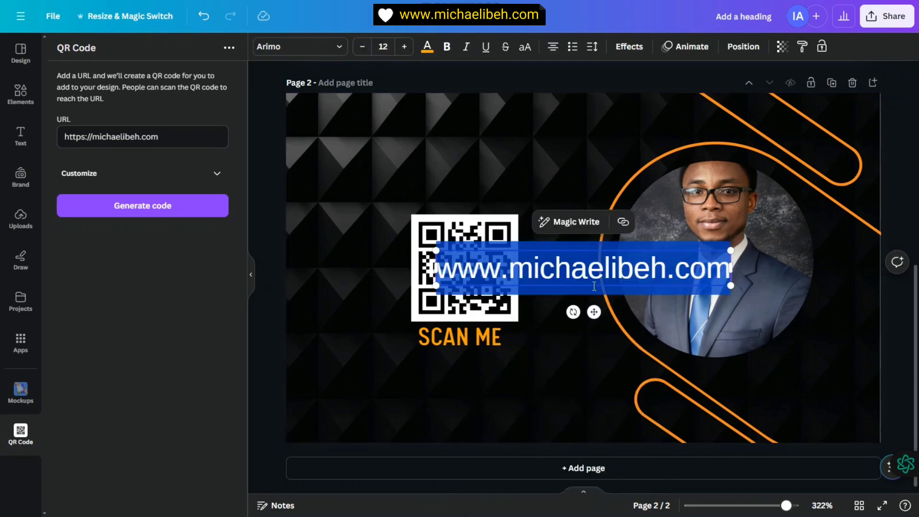
# Step: Shrink the pasted address, move it below SCAN ME and make it white
pyautogui.moveTo(730, 248); pyautogui.dragTo(626, 263)
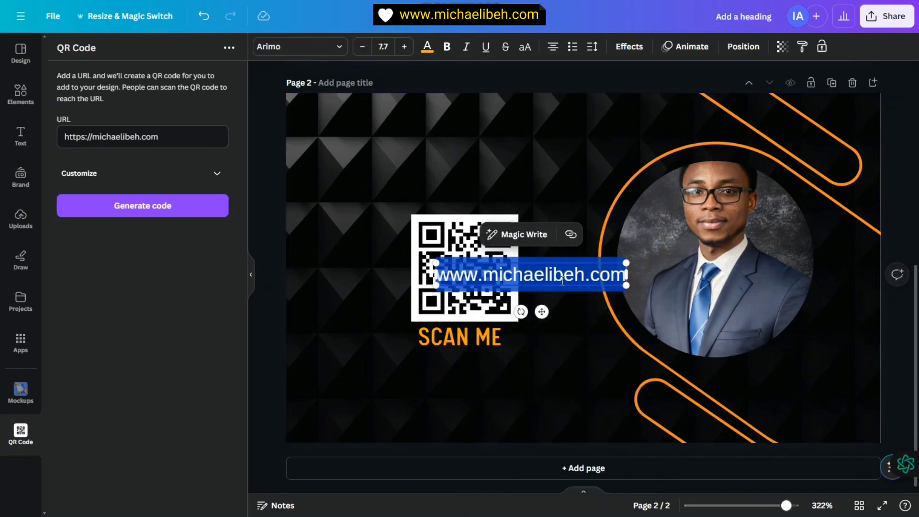
pyautogui.click(588, 209)
pyautogui.moveTo(557, 274); pyautogui.dragTo(486, 374)
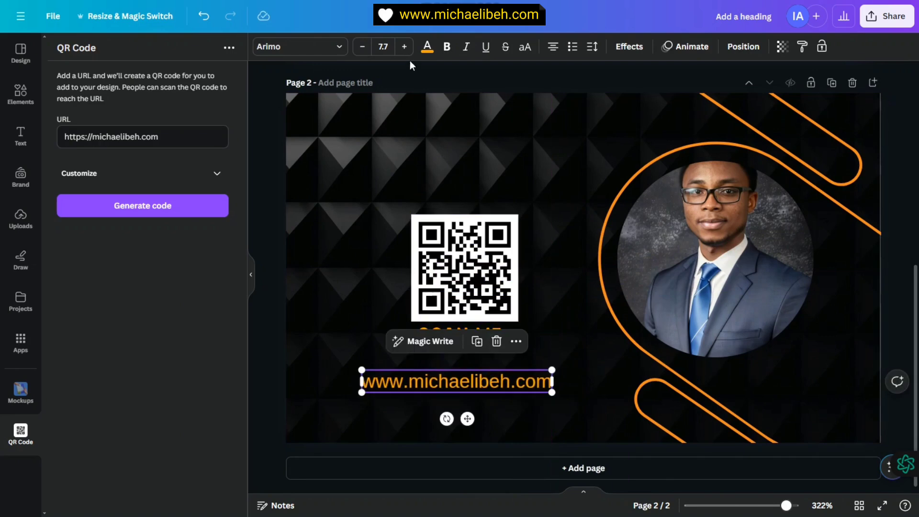
pyautogui.click(426, 48)
pyautogui.click(180, 116)
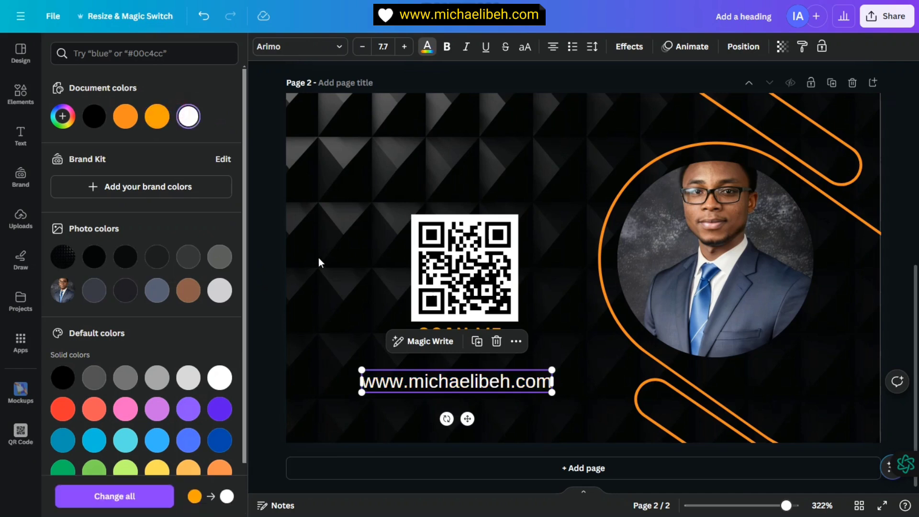
pyautogui.click(325, 259)
# Step: Fine-tune the address to size 7.1, placed right under SCAN ME
pyautogui.moveTo(468, 387); pyautogui.dragTo(470, 380)
pyautogui.moveTo(356, 356); pyautogui.dragTo(377, 360)
pyautogui.moveTo(456, 379); pyautogui.dragTo(454, 369)
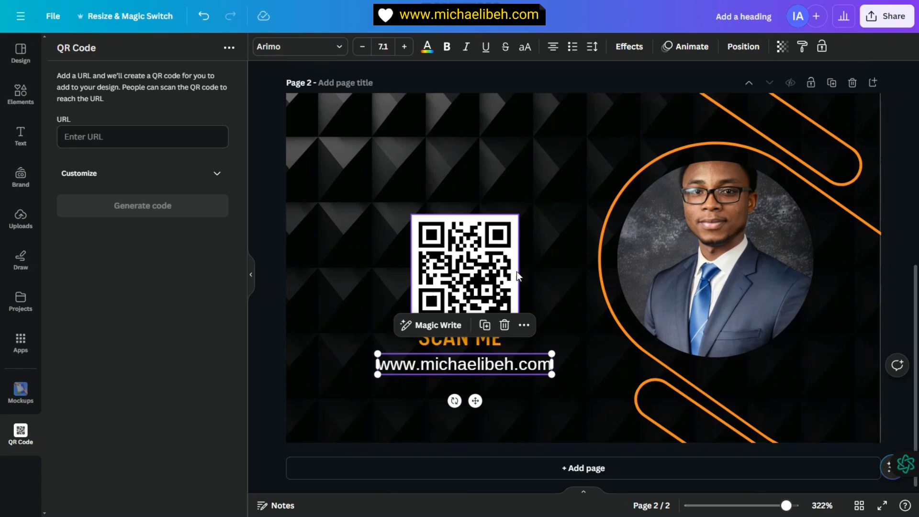
pyautogui.click(553, 241)
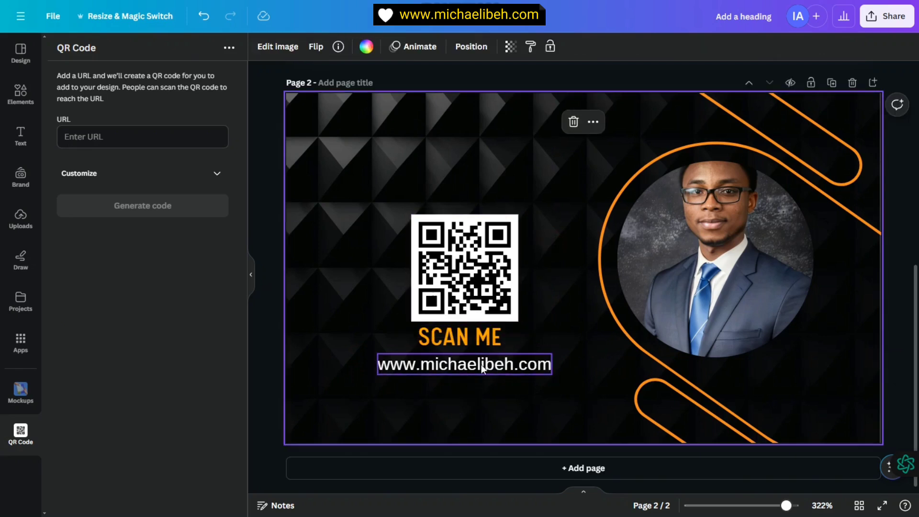
# Step: Narrow the SCAN ME text box
pyautogui.click(479, 336)
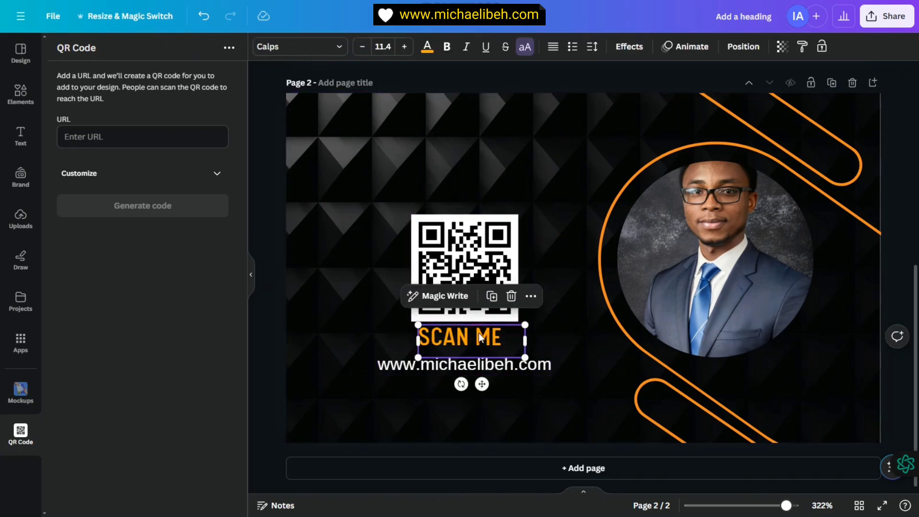
pyautogui.moveTo(530, 341); pyautogui.dragTo(515, 343)
pyautogui.click(569, 311)
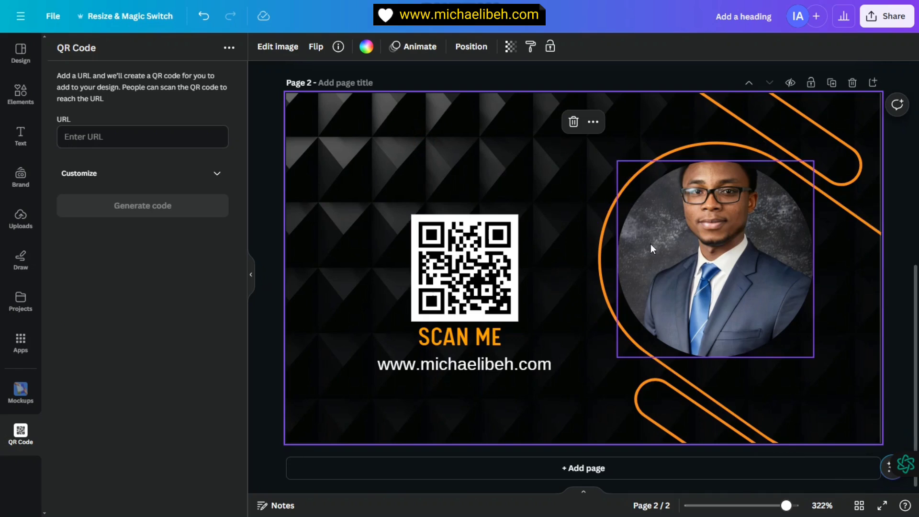
# Step: Detach the portrait photo from the back page's circle frame and delete it
pyautogui.click(727, 242)
pyautogui.rightClick(725, 252)
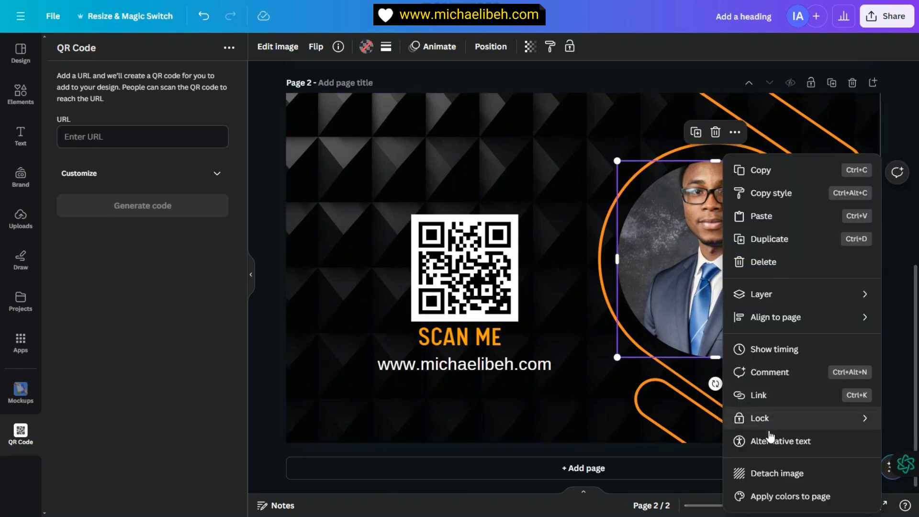
pyautogui.click(792, 476)
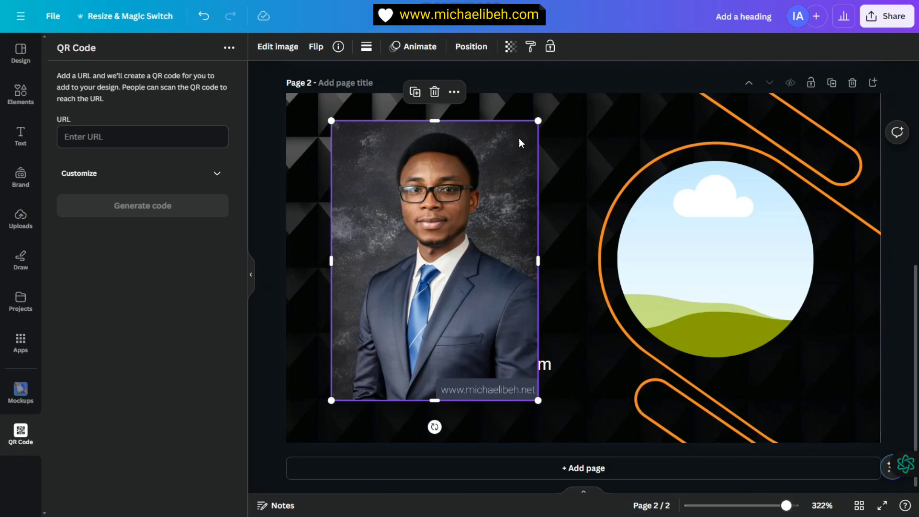
pyautogui.click(435, 94)
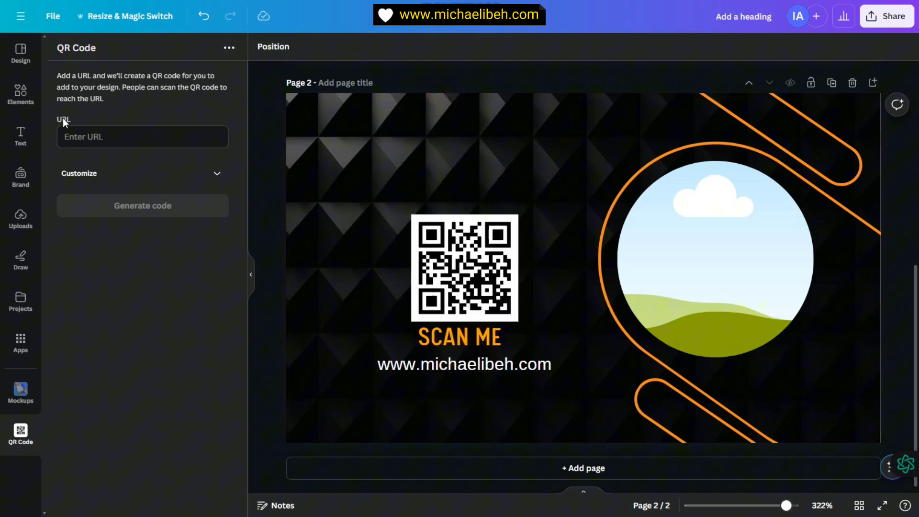
# Step: Search Elements for 'technology' and filter the results to photos
pyautogui.click(20, 109)
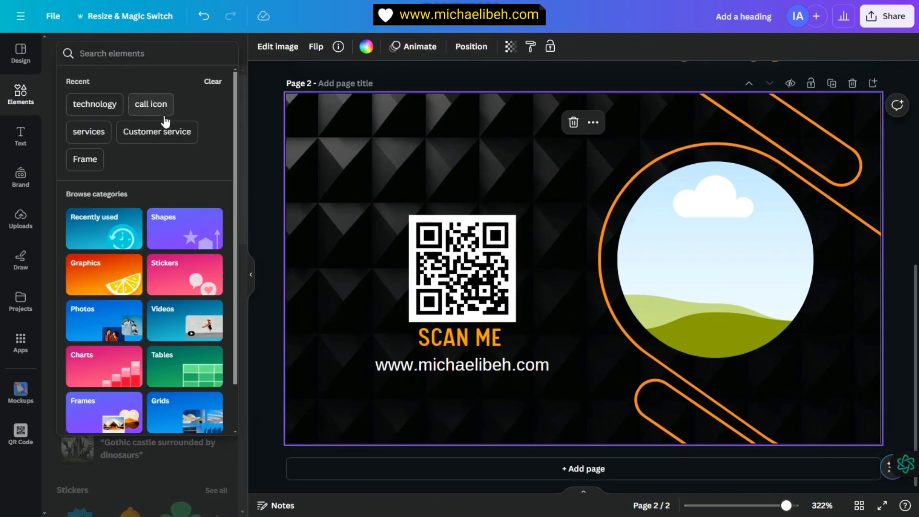
pyautogui.write('tech')
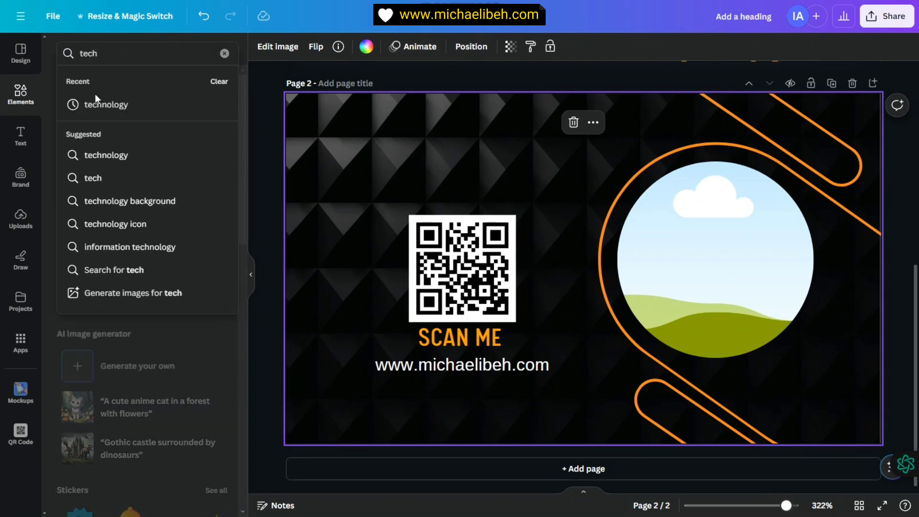
pyautogui.click(110, 102)
pyautogui.scroll(-3, 148, 180)
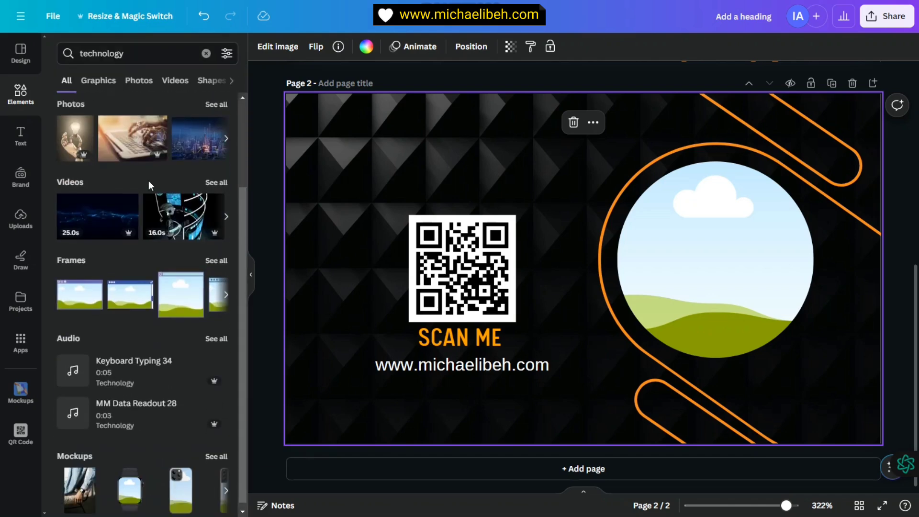
pyautogui.scroll(3, 148, 183)
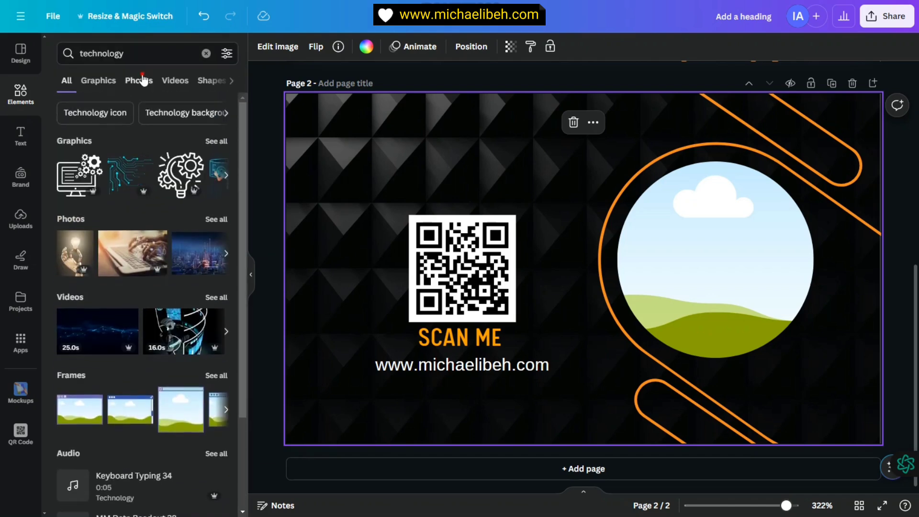
pyautogui.click(143, 80)
pyautogui.scroll(-3, 177, 212)
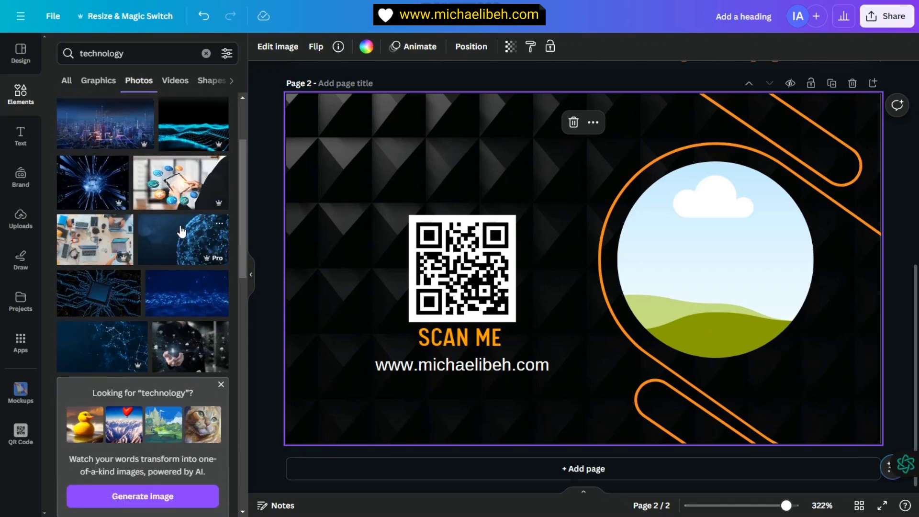
pyautogui.scroll(-6, 182, 232)
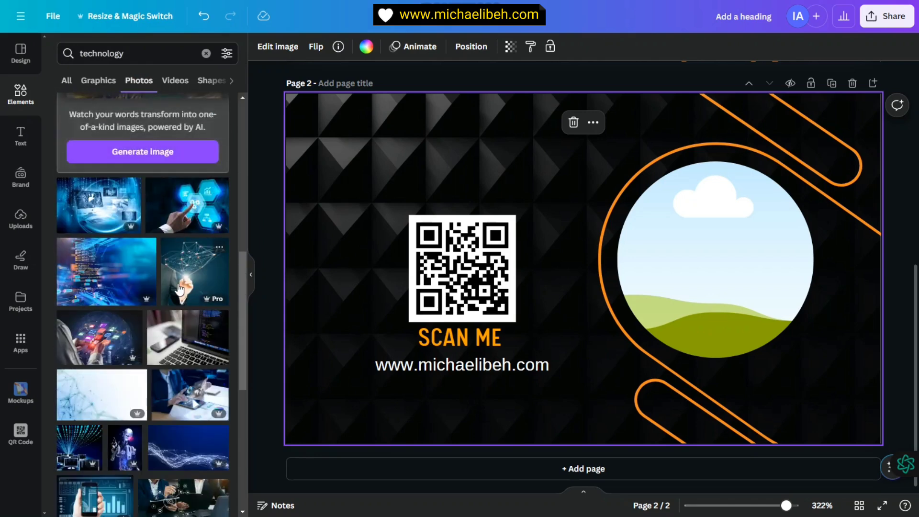
pyautogui.scroll(-2, 196, 209)
# Step: Place a laptop technology photo into the circle frame
pyautogui.click(196, 234)
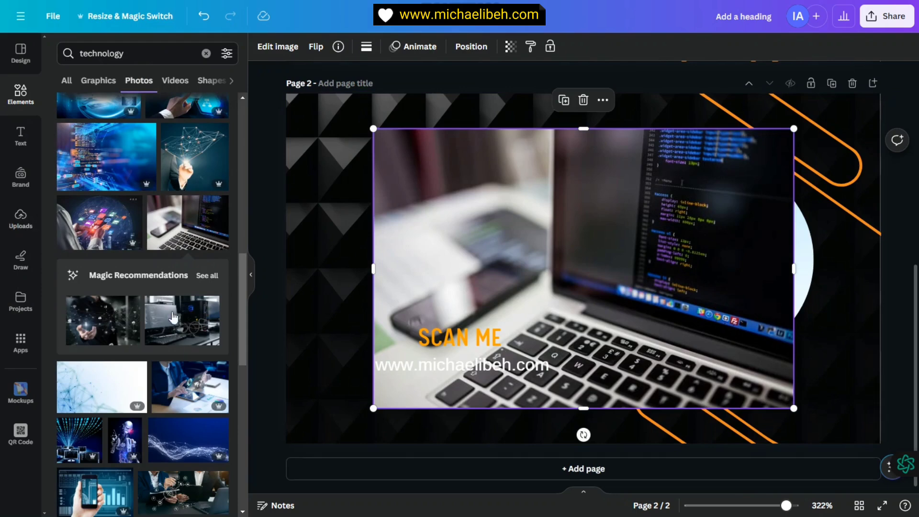
pyautogui.scroll(-2, 182, 335)
pyautogui.scroll(-4, 148, 208)
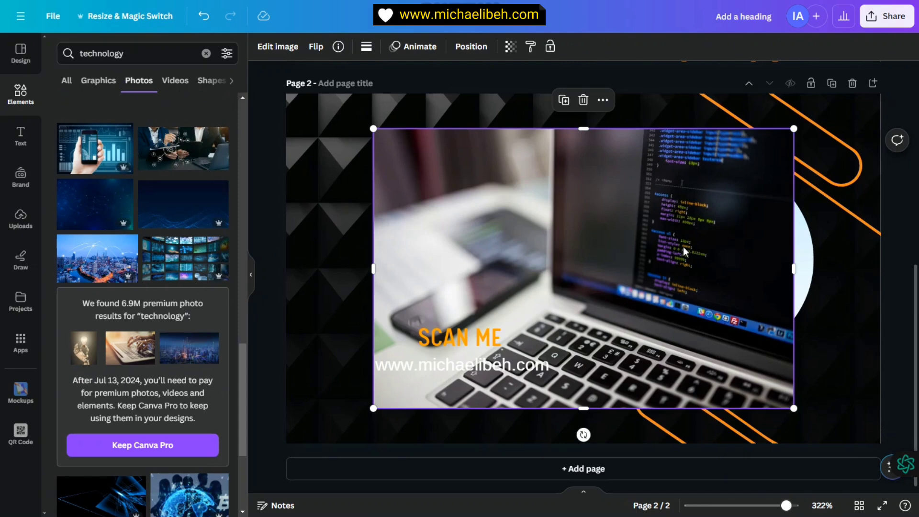
pyautogui.moveTo(675, 255); pyautogui.dragTo(715, 265)
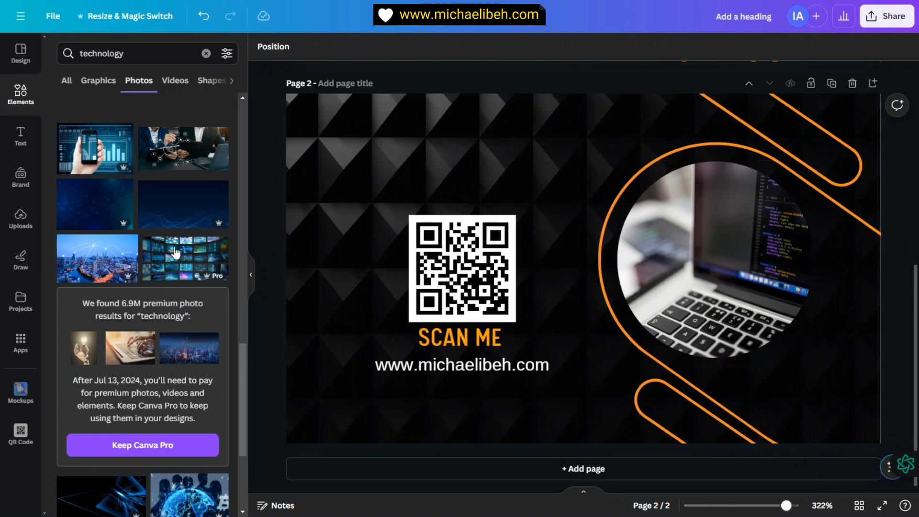
# Step: Swap in the photo of a person working at monitors for the circle frame
pyautogui.scroll(-7, 162, 268)
pyautogui.scroll(-4, 181, 330)
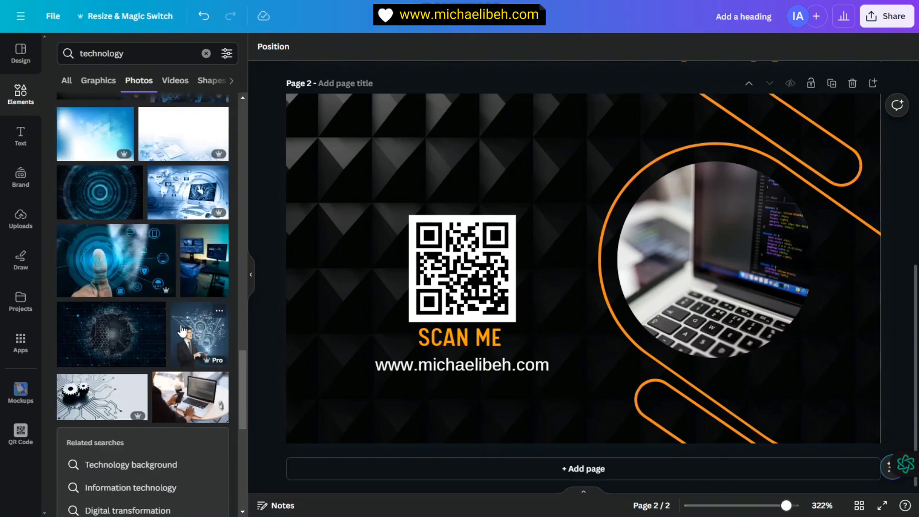
pyautogui.click(222, 166)
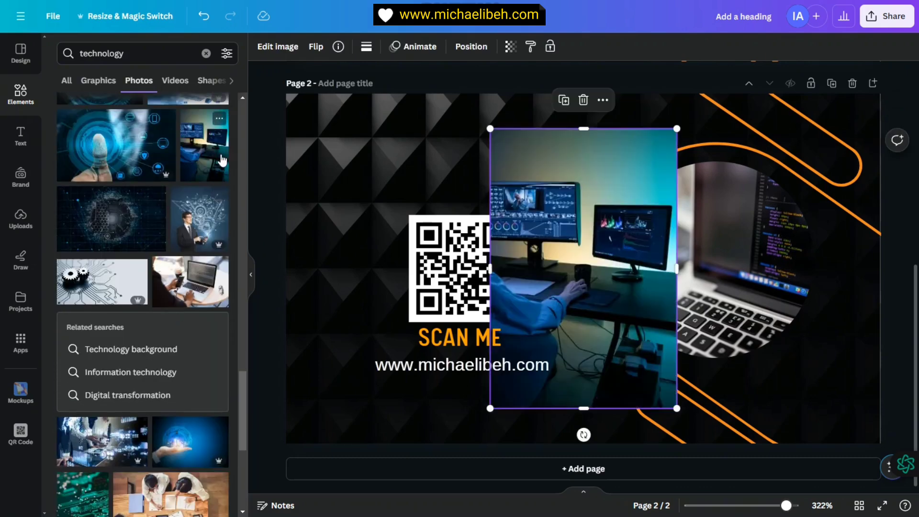
pyautogui.moveTo(589, 250); pyautogui.dragTo(632, 317)
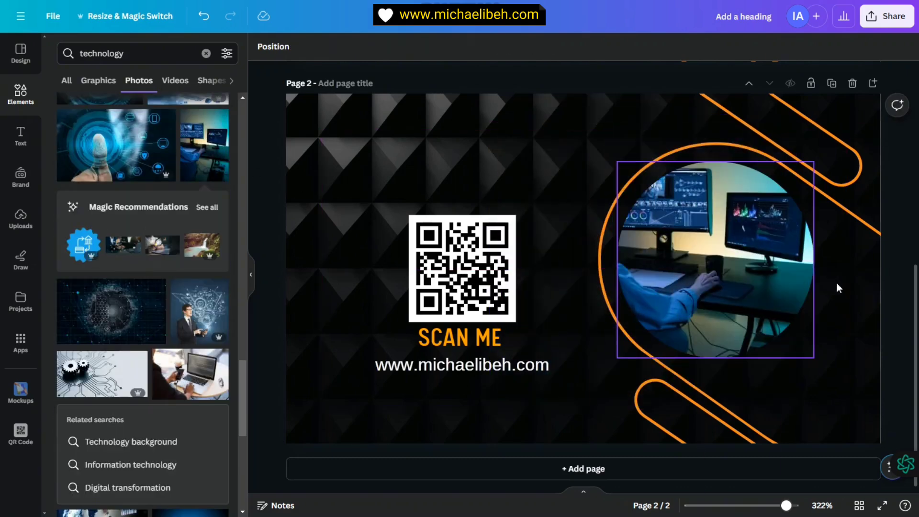
pyautogui.click(852, 302)
pyautogui.click(592, 152)
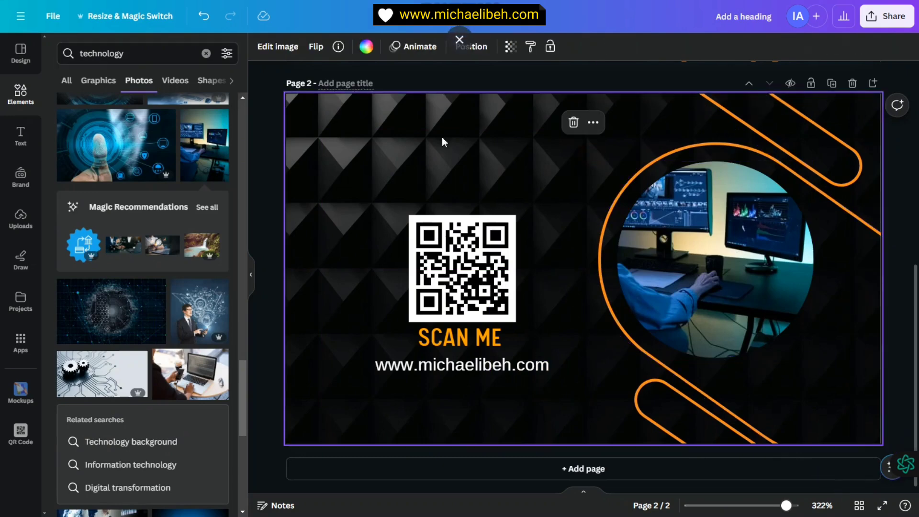
# Step: Duplicate the web address text and place the copy just below the original
pyautogui.click(889, 168)
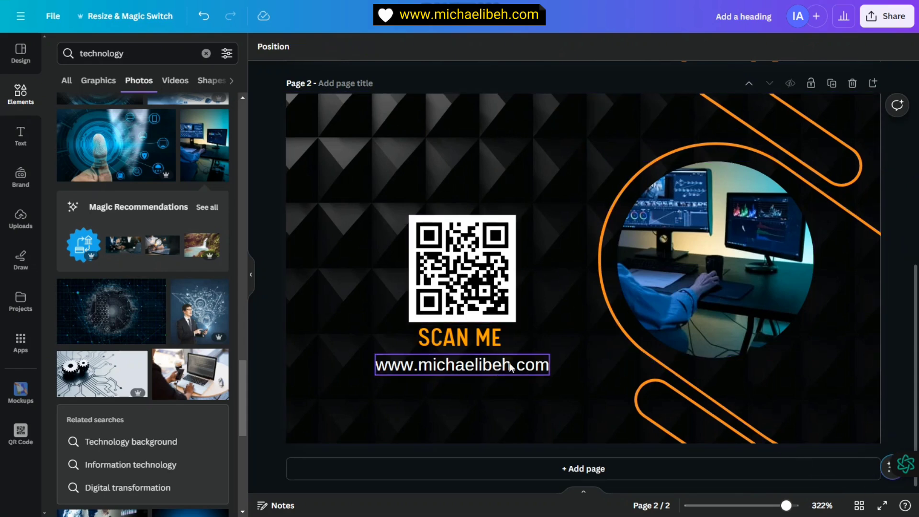
pyautogui.click(467, 363)
pyautogui.hotkey('ctrl', 'd')
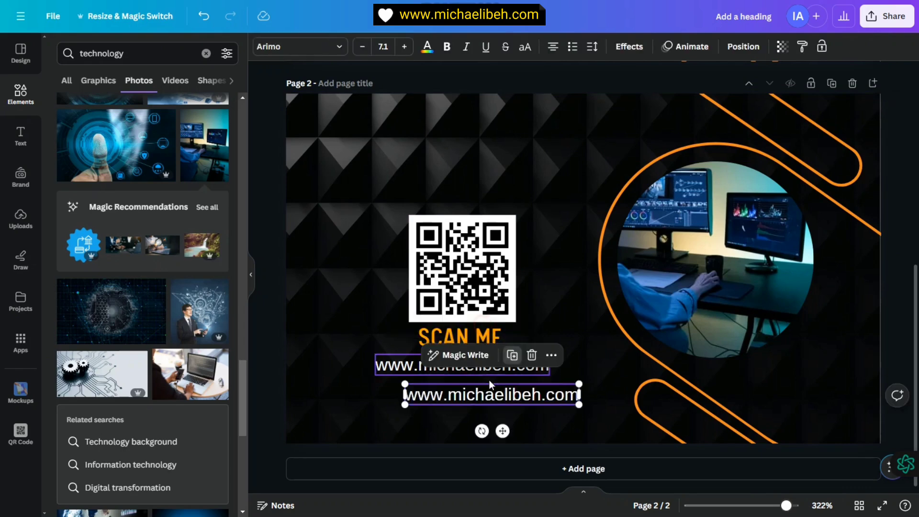
pyautogui.moveTo(507, 394); pyautogui.dragTo(479, 390)
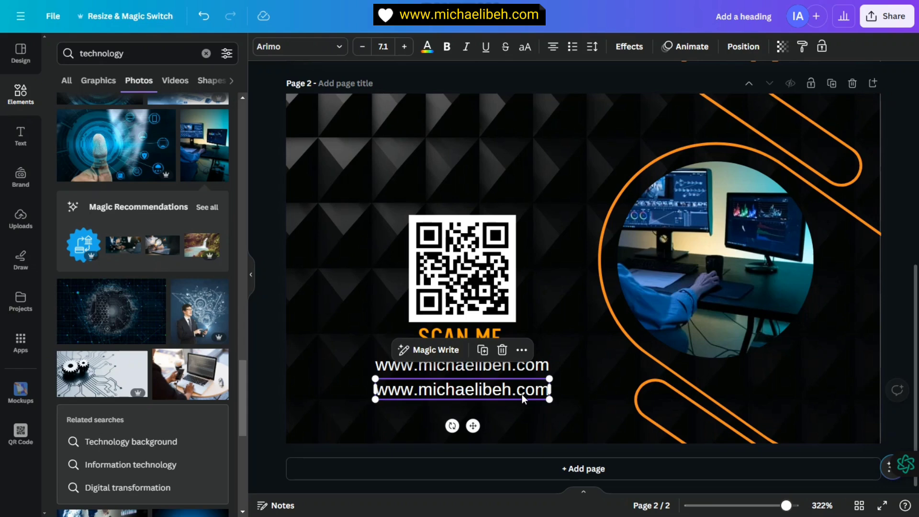
# Step: Change the copy's ending to .net and align it under the .com line
pyautogui.click(535, 390)
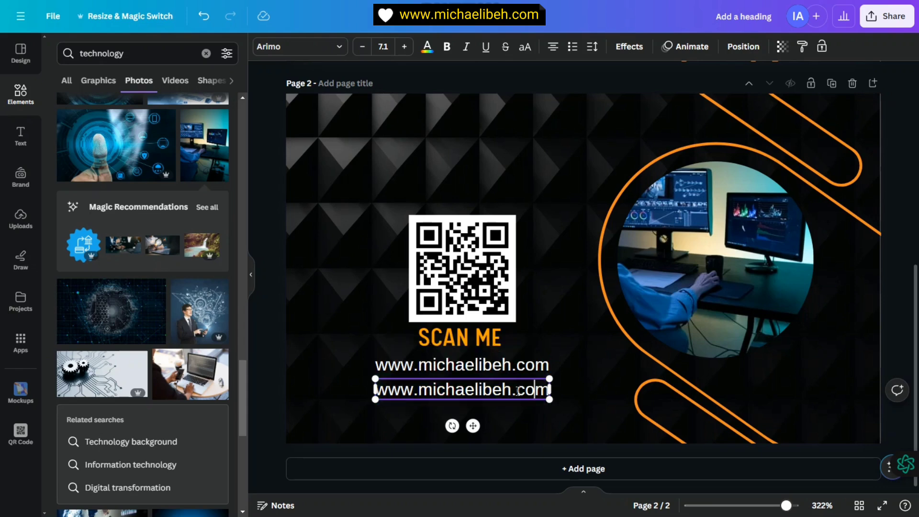
pyautogui.write('net')
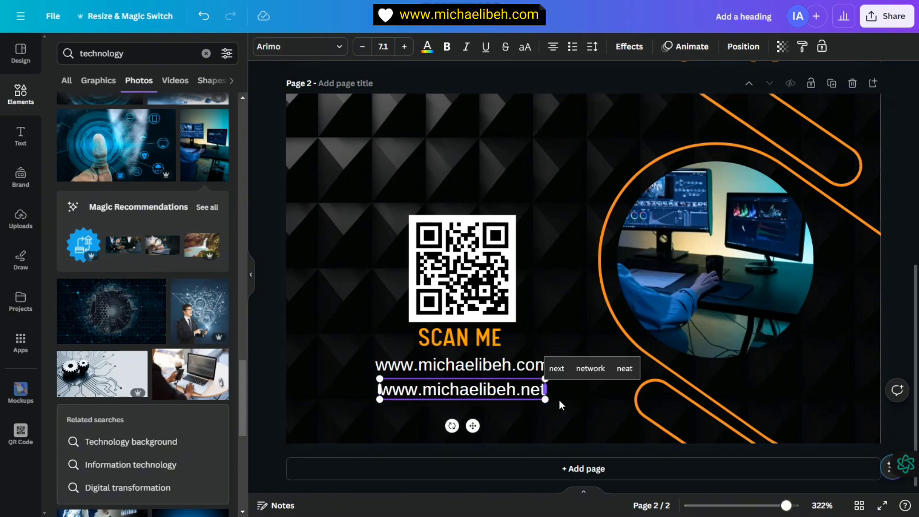
pyautogui.click(561, 400)
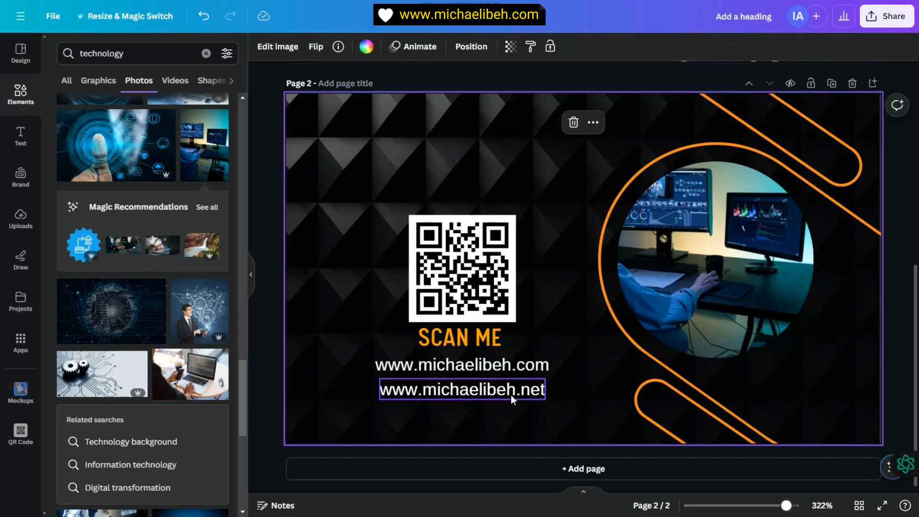
pyautogui.moveTo(492, 395); pyautogui.dragTo(488, 395)
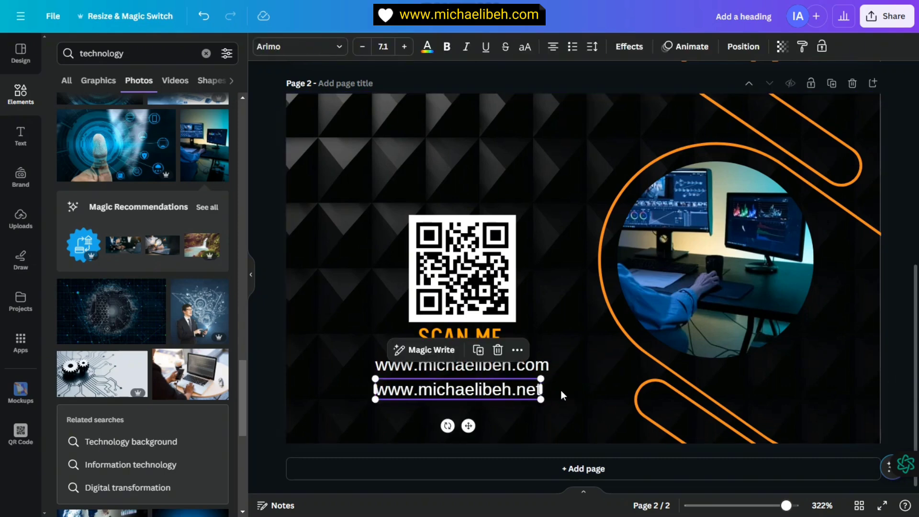
pyautogui.click(561, 389)
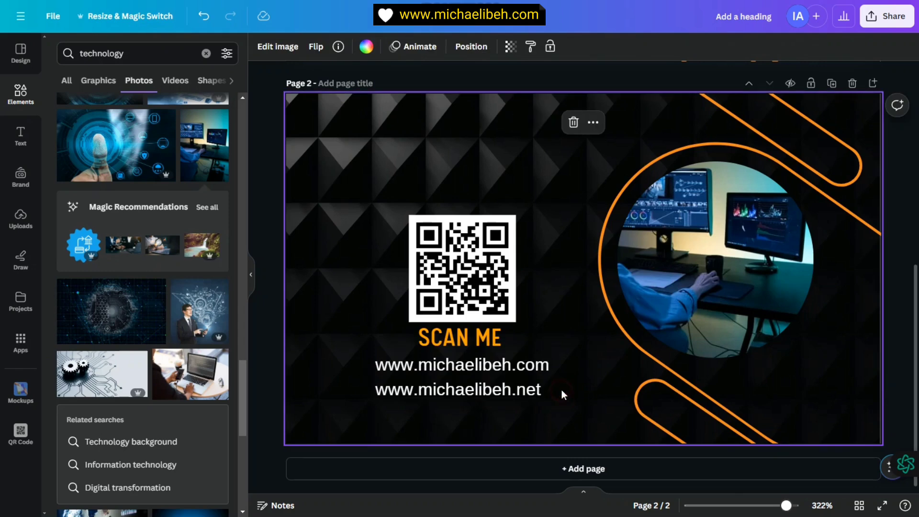
pyautogui.click(897, 186)
pyautogui.scroll(6, 757, 319)
pyautogui.scroll(-4, 745, 370)
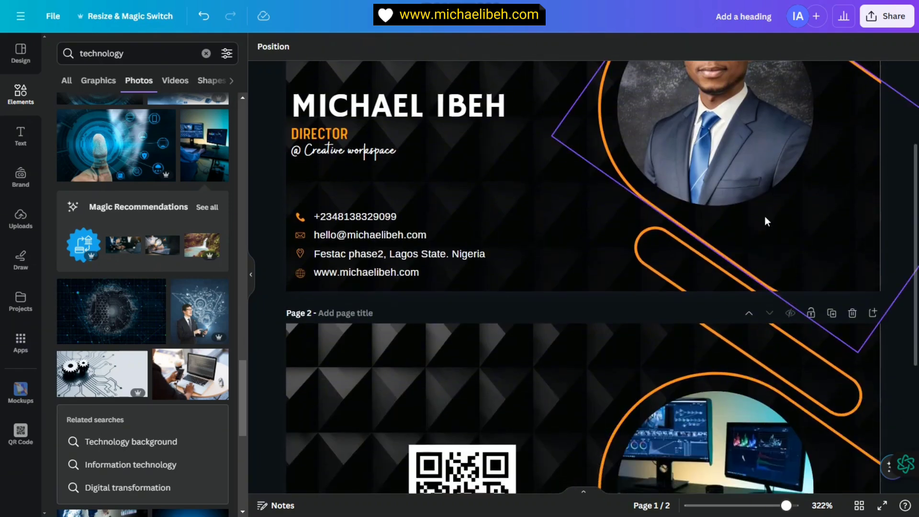
pyautogui.scroll(-1, 725, 359)
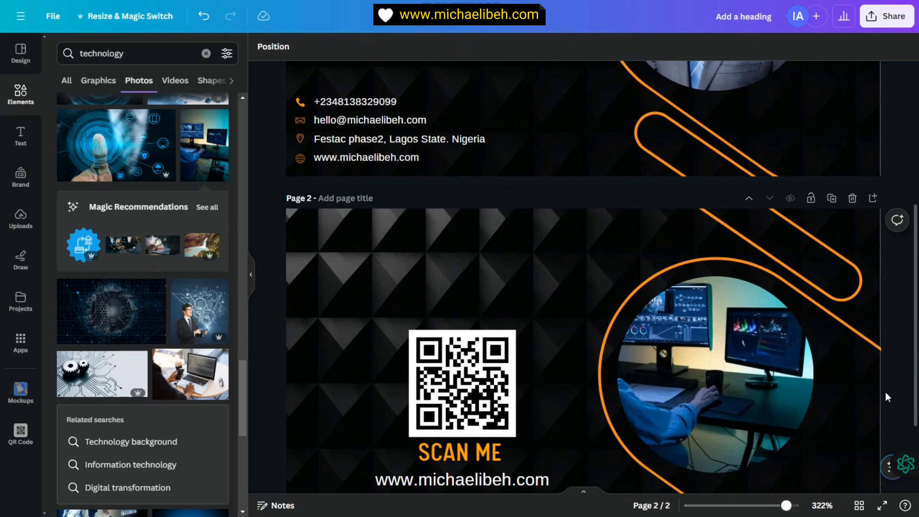
pyautogui.scroll(-3, 889, 393)
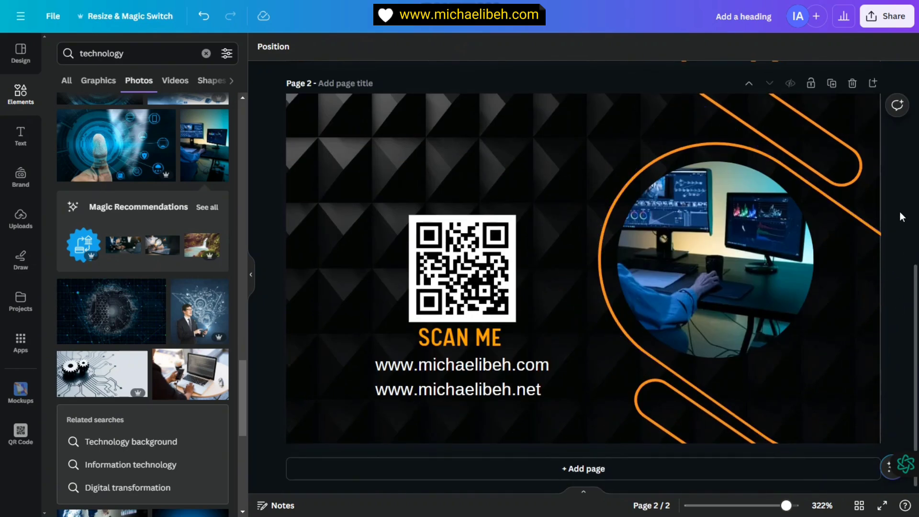
pyautogui.scroll(6, 713, 302)
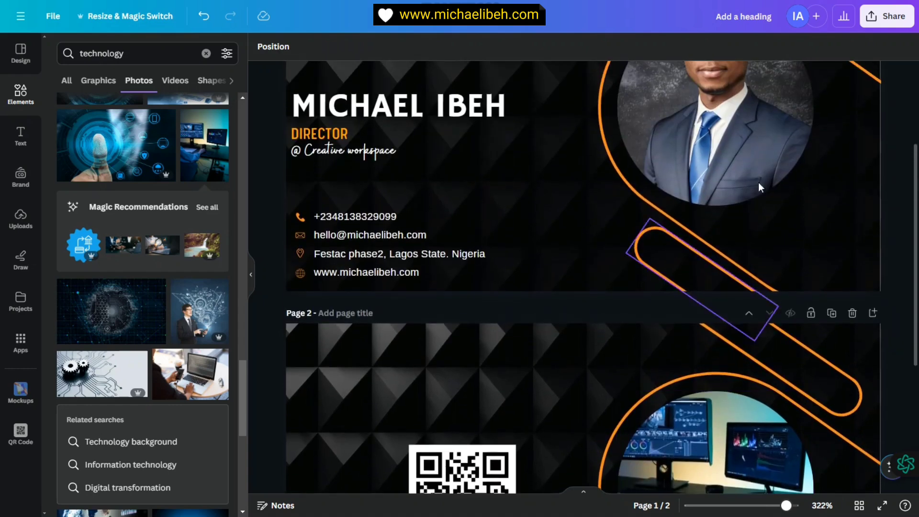
pyautogui.scroll(4, 750, 220)
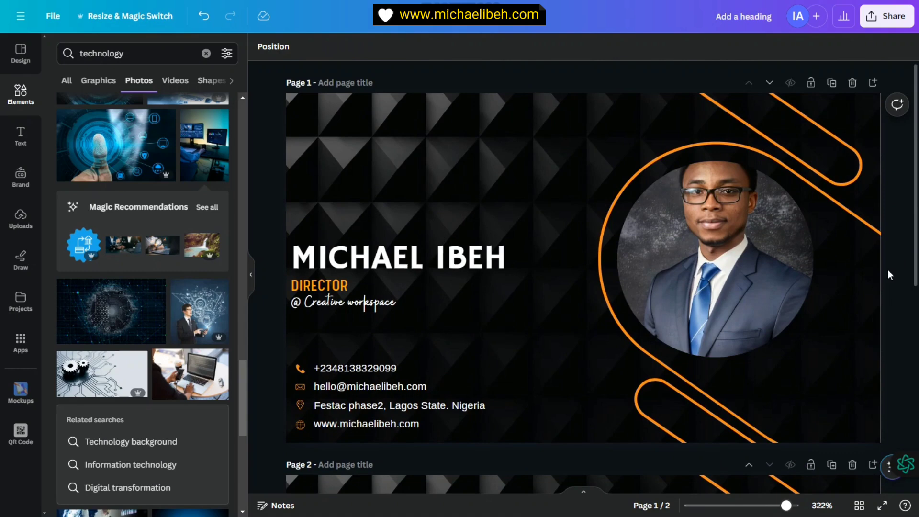
pyautogui.scroll(-3, 886, 252)
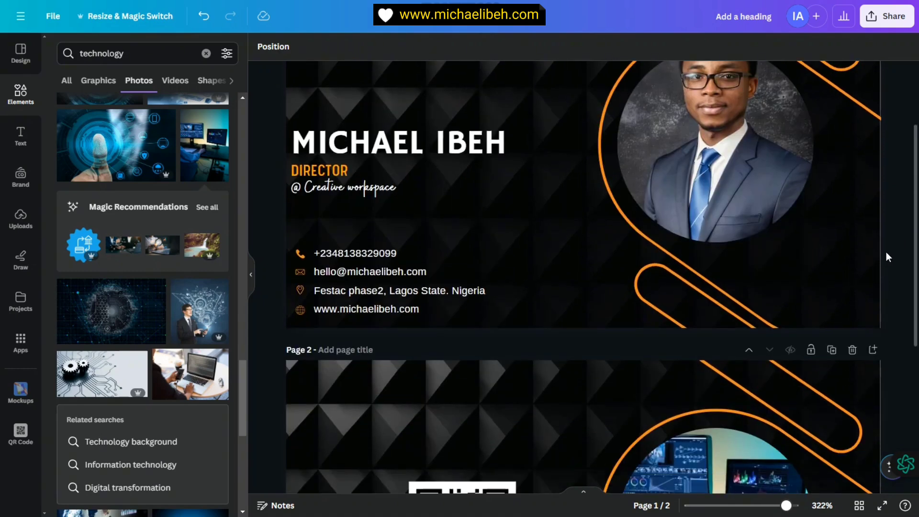
# Step: Browse the business card templates in the Design panel
pyautogui.click(21, 57)
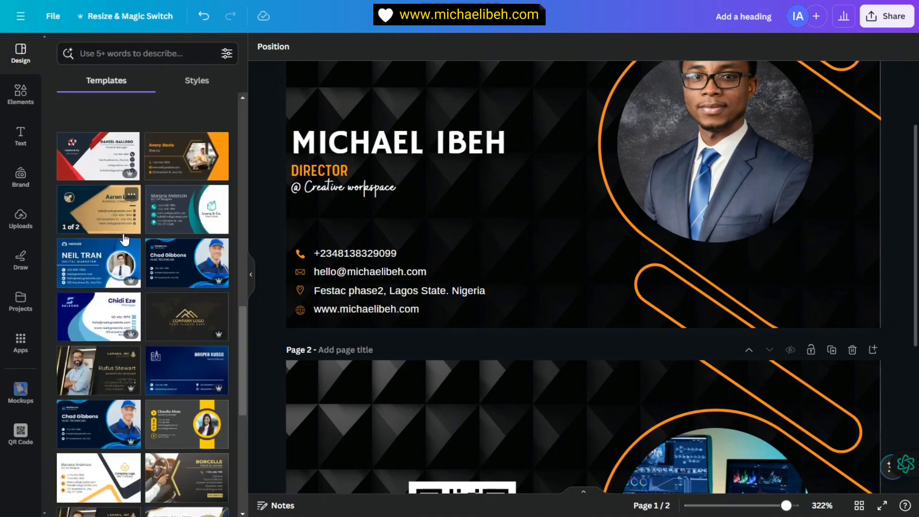
pyautogui.scroll(-3, 130, 209)
pyautogui.scroll(3, 144, 271)
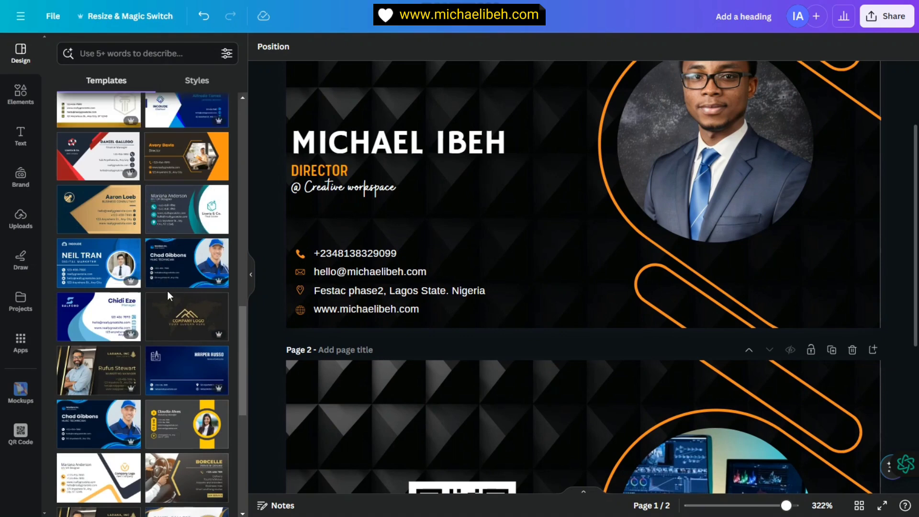
pyautogui.scroll(-5, 167, 291)
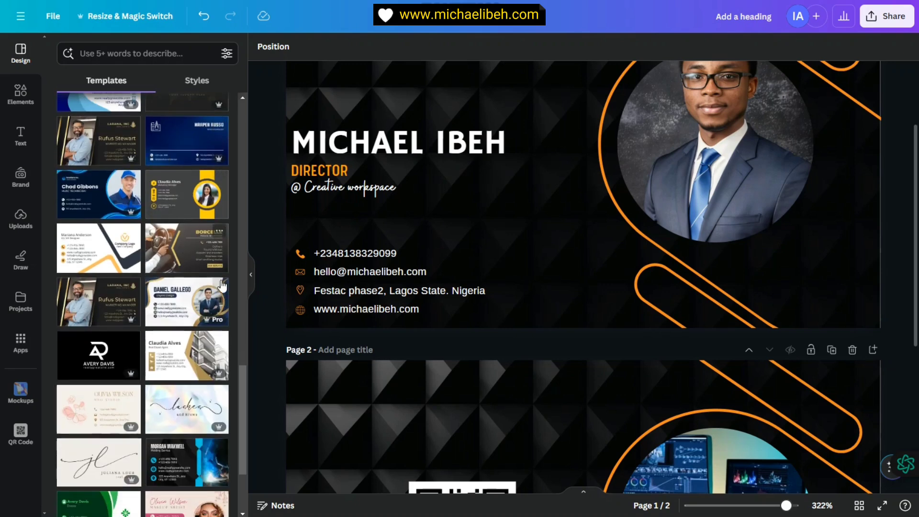
pyautogui.scroll(-5, 424, 272)
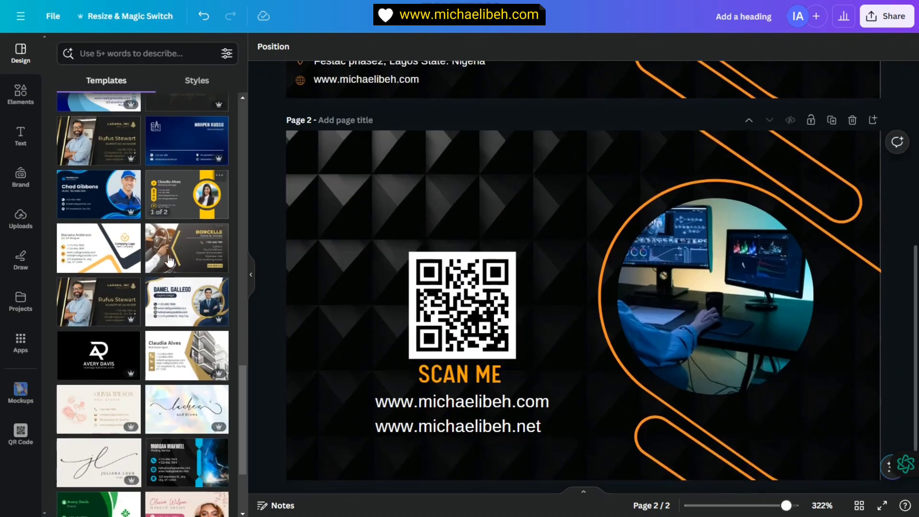
pyautogui.scroll(3, 179, 248)
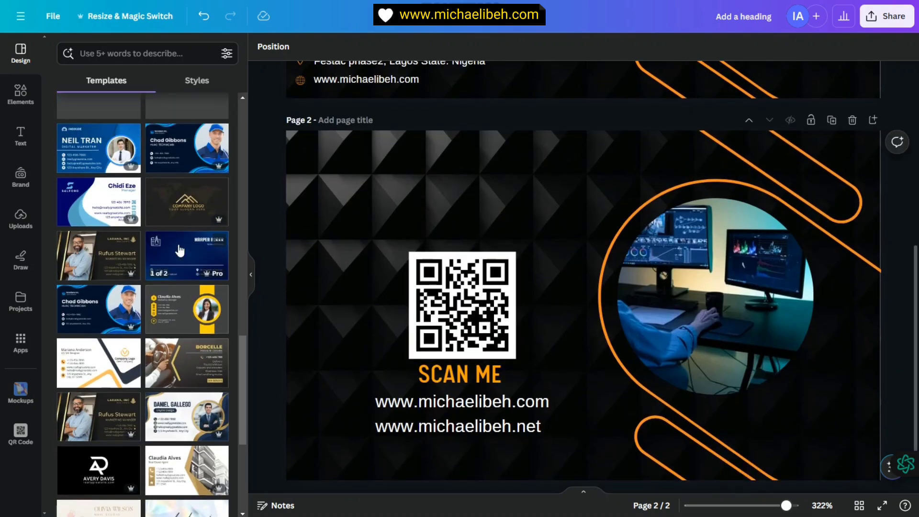
pyautogui.scroll(2, 215, 282)
pyautogui.scroll(-2, 214, 283)
pyautogui.scroll(-3, 163, 235)
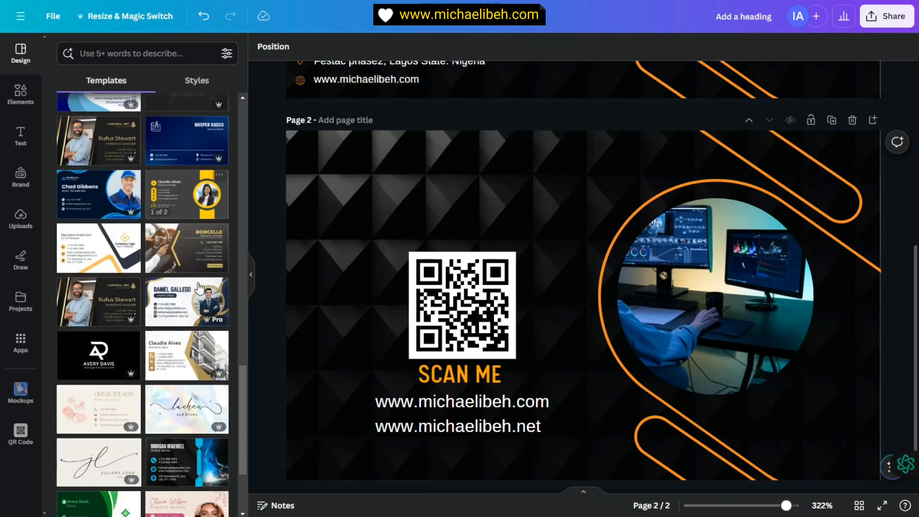
pyautogui.scroll(-3, 182, 316)
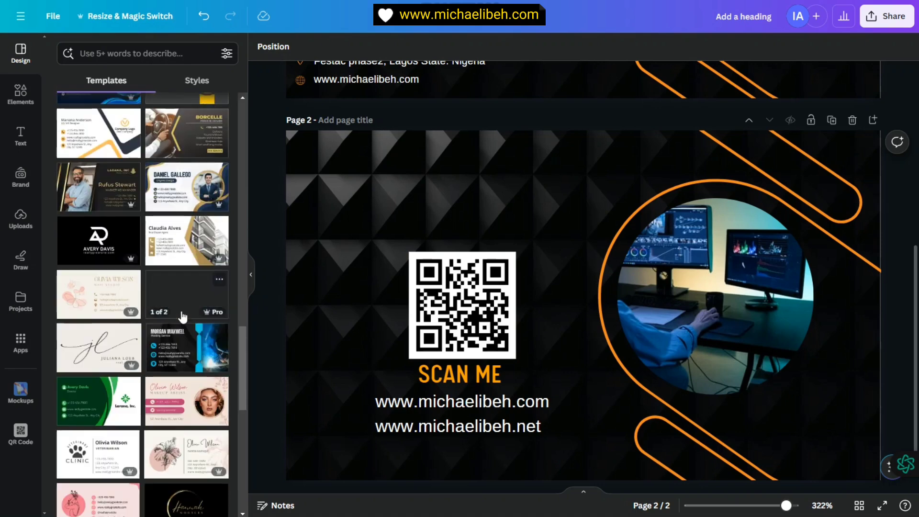
pyautogui.scroll(-3, 180, 328)
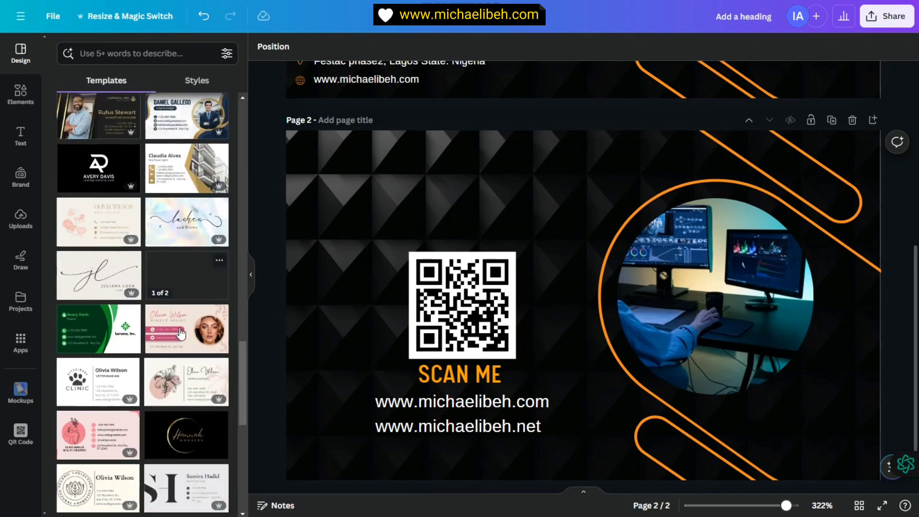
pyautogui.scroll(-6, 176, 349)
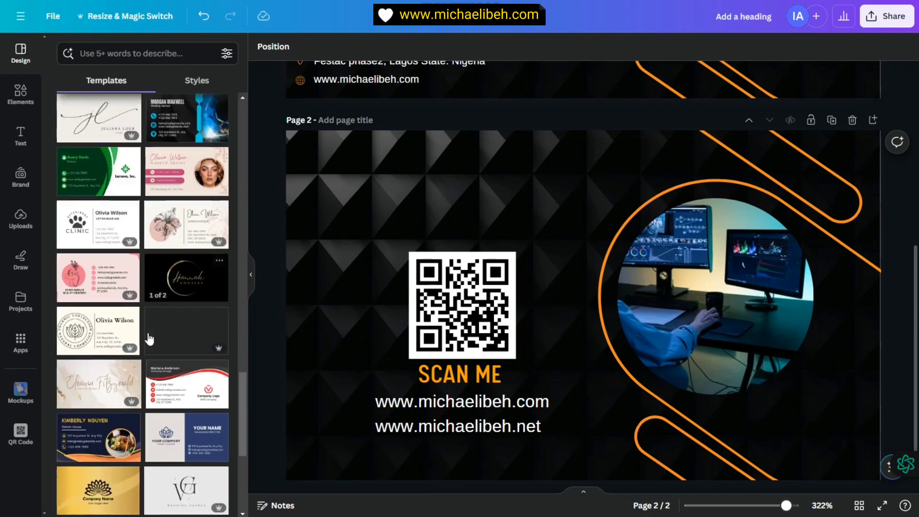
pyautogui.scroll(-1, 551, 455)
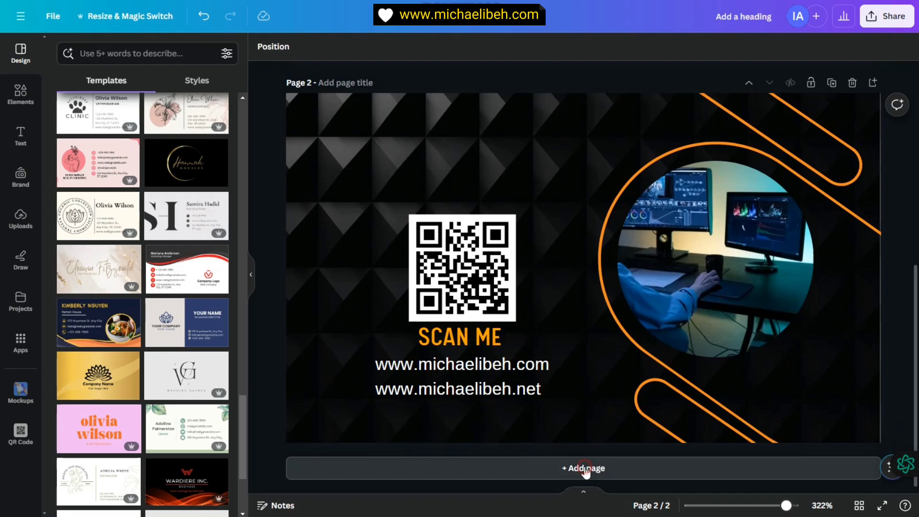
# Step: Add a blank third page and apply the Off White Classic Nutritionist template to it
pyautogui.click(584, 472)
pyautogui.scroll(-3, 154, 297)
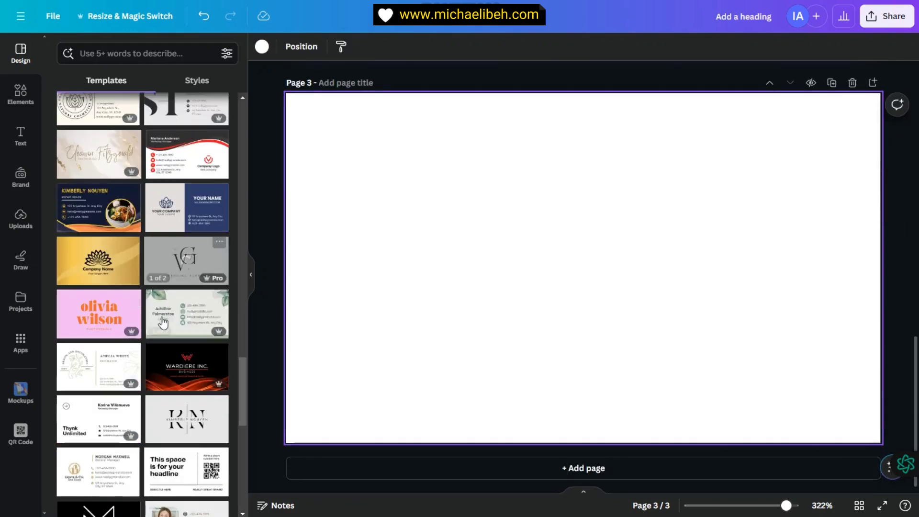
pyautogui.scroll(-6, 113, 256)
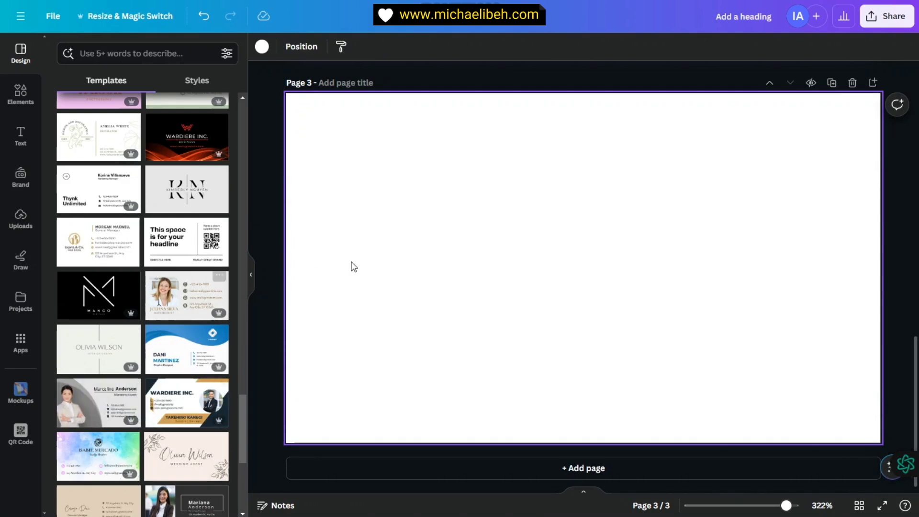
pyautogui.click(178, 297)
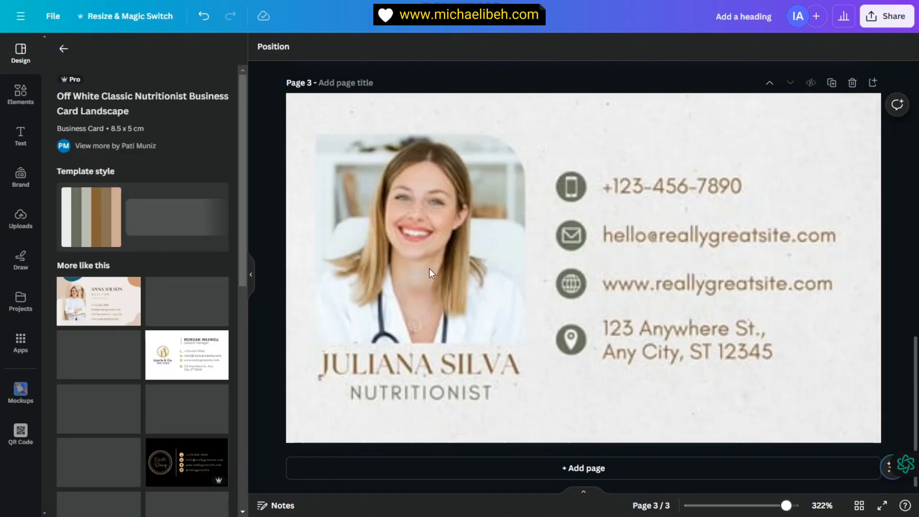
# Step: Inspect the template's elements and detach the paper-texture image from the page background
pyautogui.click(486, 238)
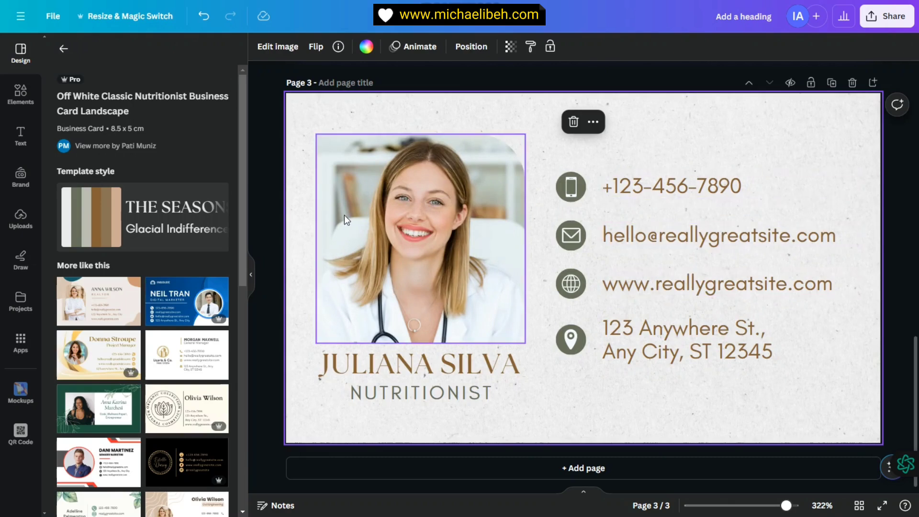
pyautogui.click(418, 223)
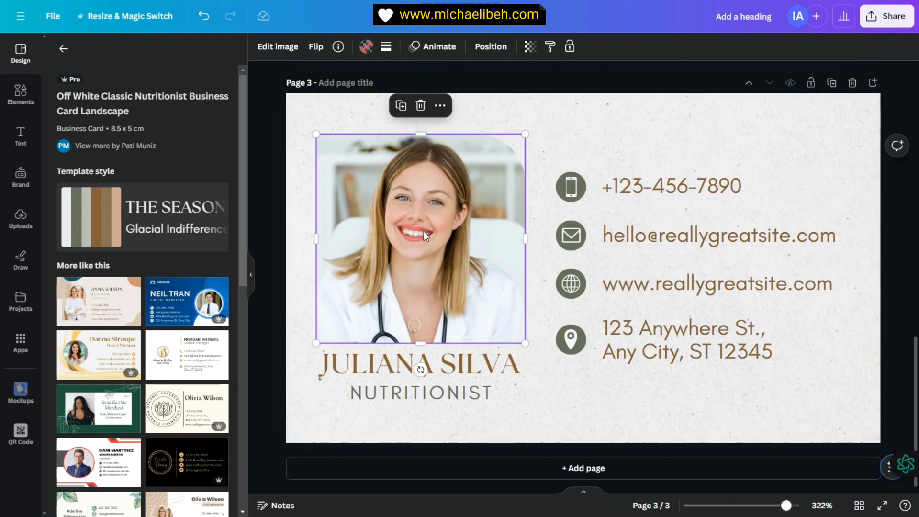
pyautogui.click(462, 358)
pyautogui.click(451, 393)
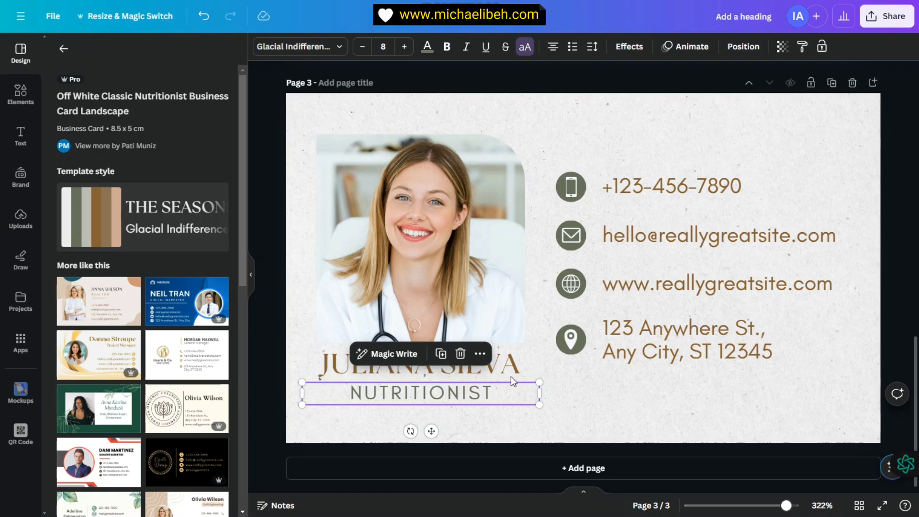
pyautogui.click(620, 194)
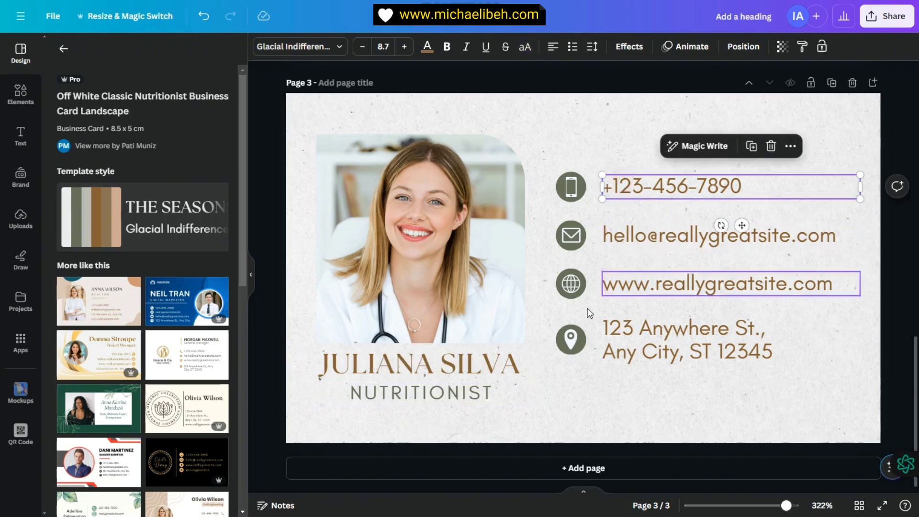
pyautogui.click(551, 125)
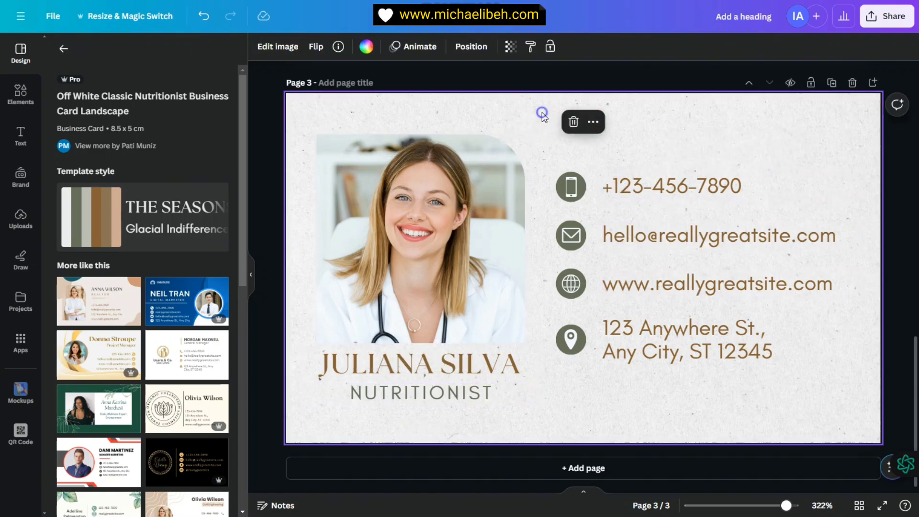
pyautogui.rightClick(542, 115)
pyautogui.click(629, 283)
pyautogui.moveTo(601, 176)
pyautogui.mouseDown()
pyautogui.moveTo(548, 199)
pyautogui.moveTo(498, 179)
pyautogui.moveTo(607, 183)
pyautogui.mouseUp()
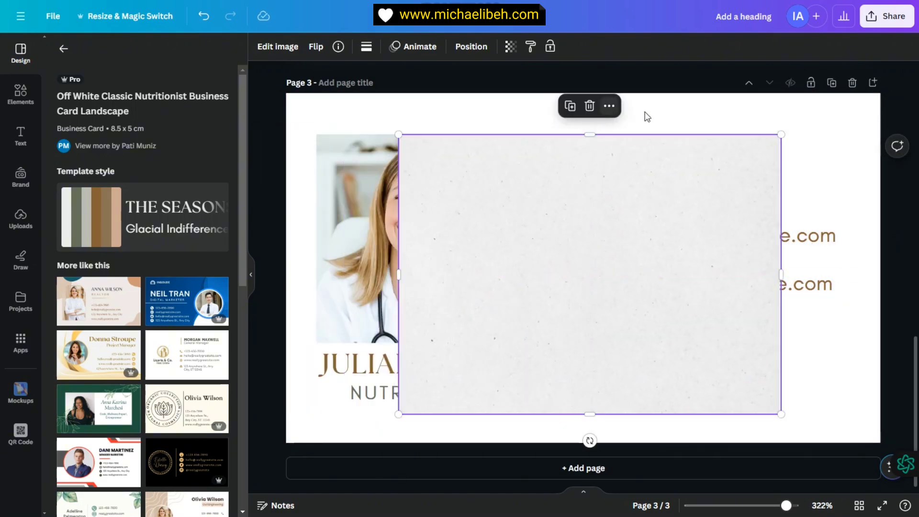
# Step: Try black and then a blue-to-pink gradient as the page background
pyautogui.click(647, 117)
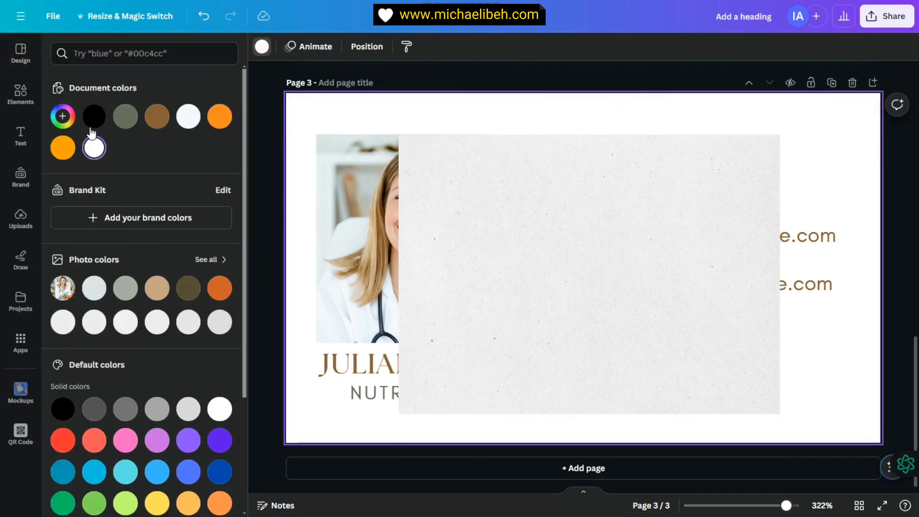
pyautogui.click(94, 116)
pyautogui.scroll(-4, 123, 395)
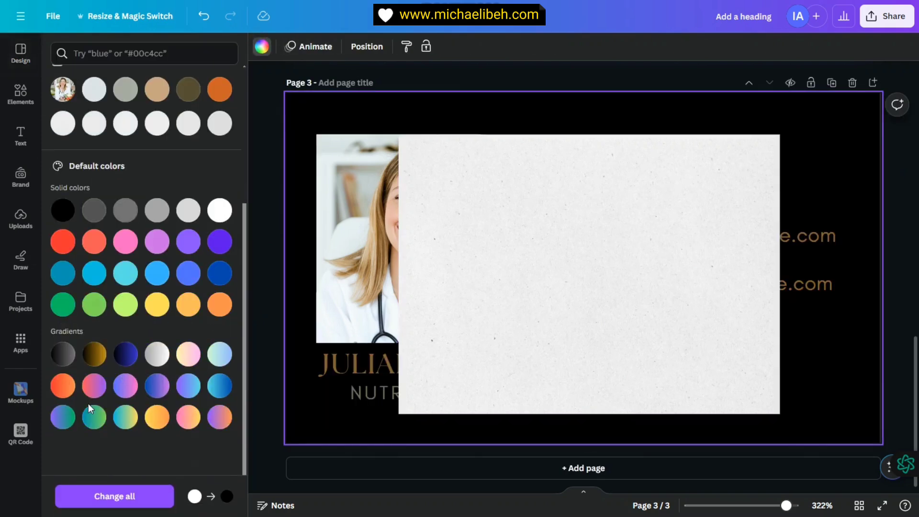
pyautogui.click(154, 389)
# Step: Reposition the paper image and set it back as the page background
pyautogui.moveTo(690, 169); pyautogui.dragTo(676, 196)
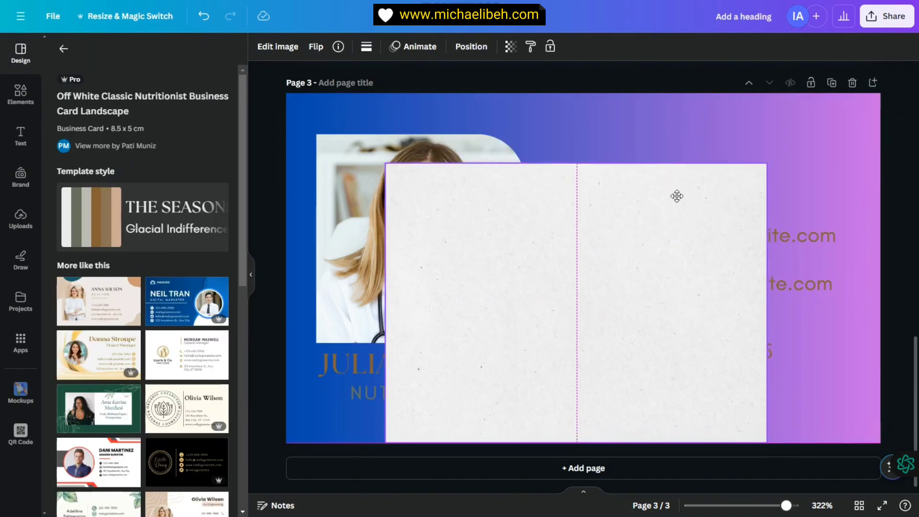
pyautogui.moveTo(587, 252); pyautogui.dragTo(585, 225)
pyautogui.rightClick(585, 225)
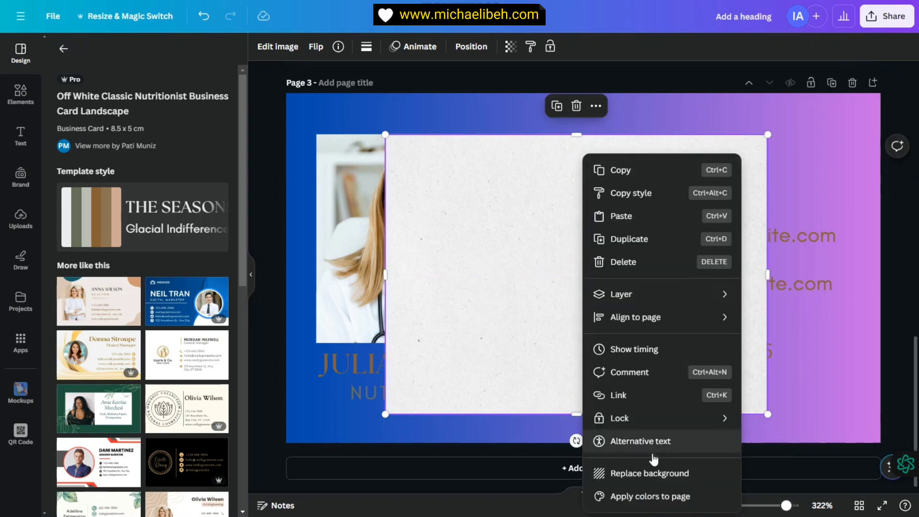
pyautogui.click(652, 474)
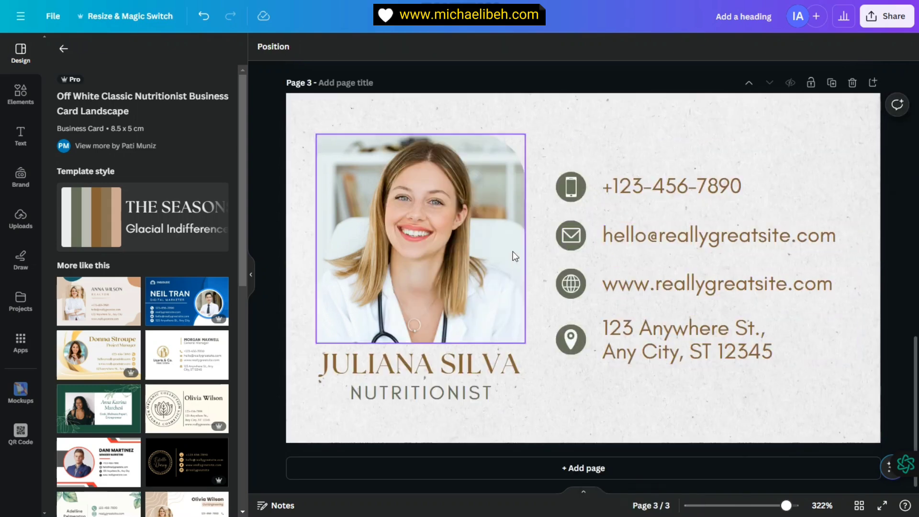
pyautogui.scroll(15, 513, 256)
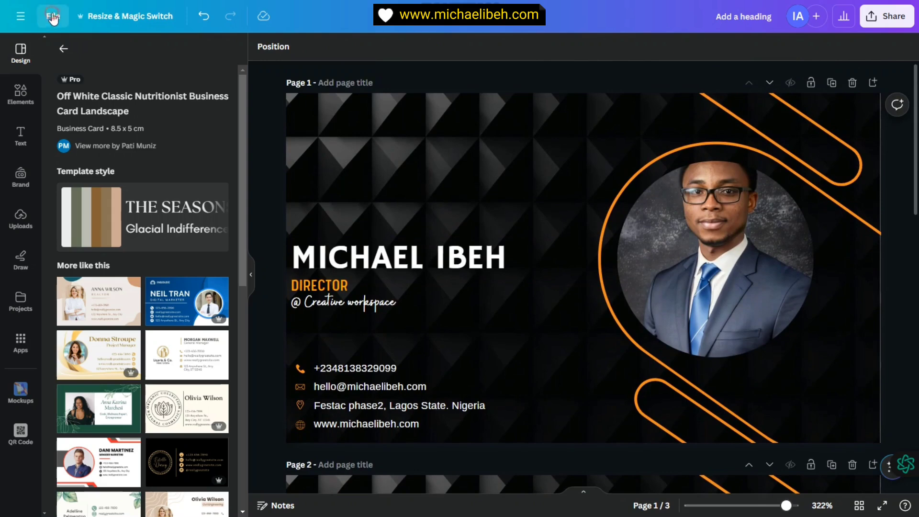
# Step: Set the download to PNG at the maximum 3.125x size
pyautogui.click(52, 18)
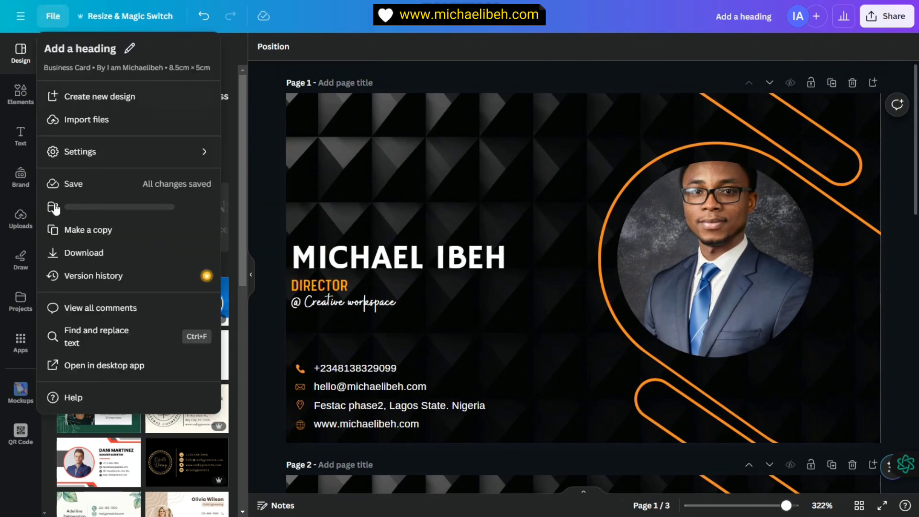
pyautogui.click(83, 253)
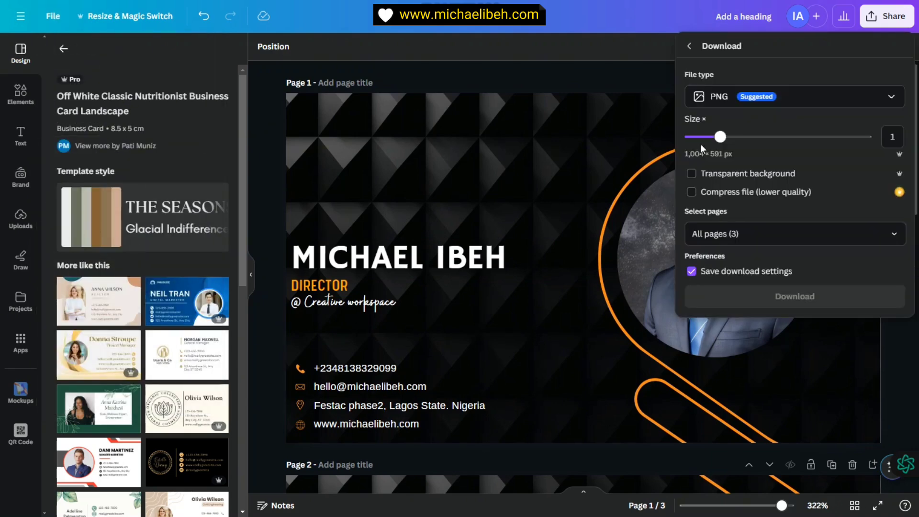
pyautogui.moveTo(750, 137); pyautogui.dragTo(882, 128)
pyautogui.click(766, 101)
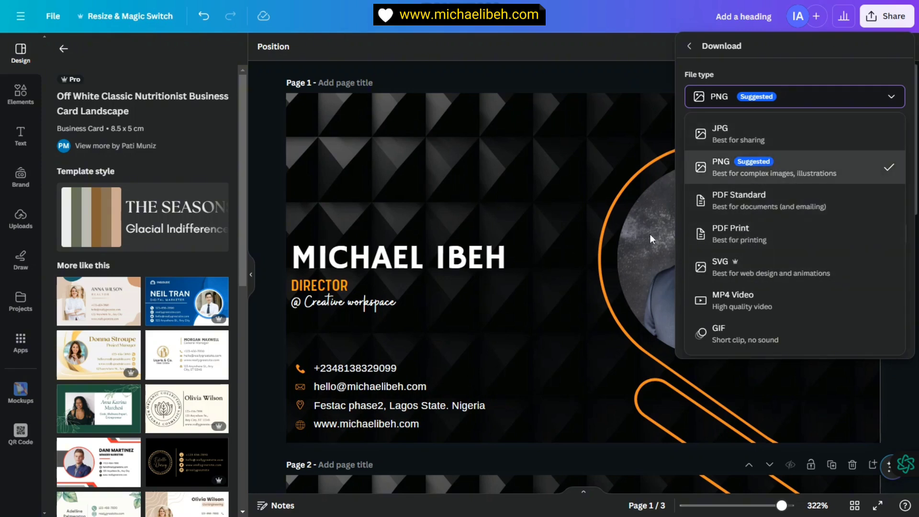
pyautogui.click(775, 178)
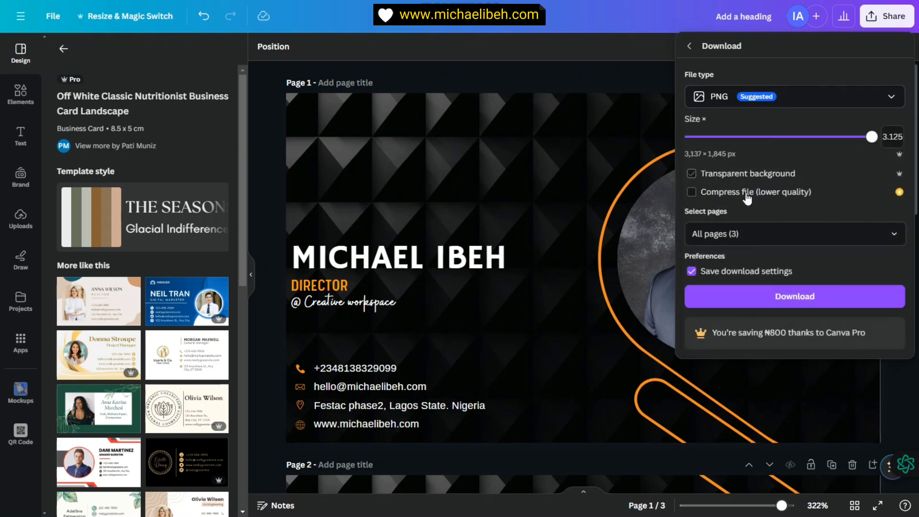
# Step: Limit the export to Page 1 and Page 2 and start the download
pyautogui.click(776, 235)
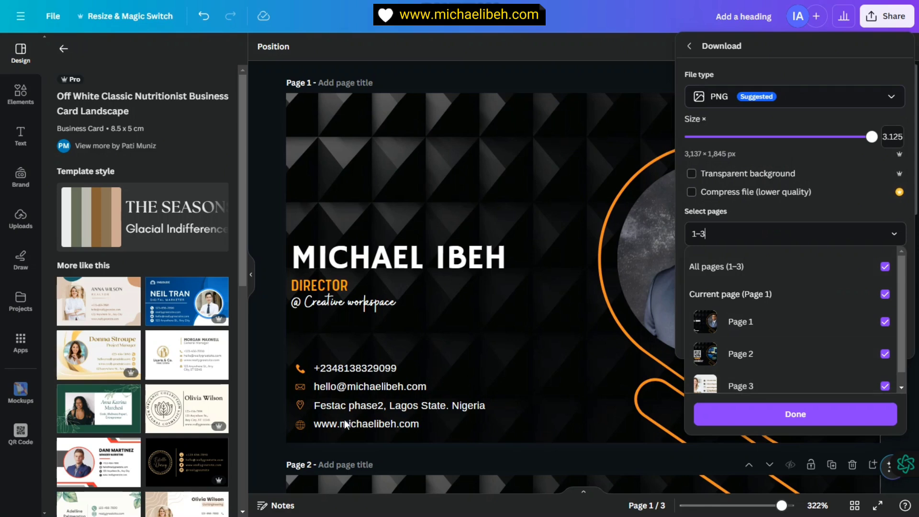
pyautogui.click(768, 269)
pyautogui.click(885, 319)
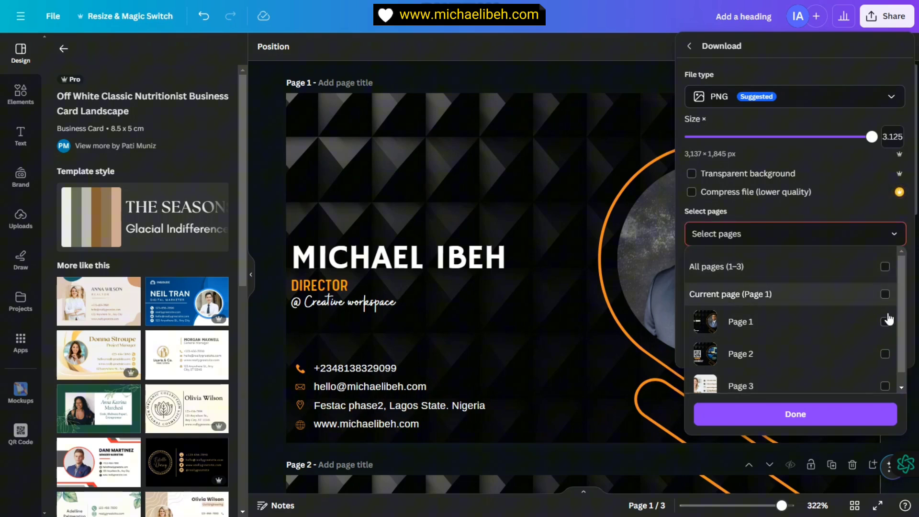
pyautogui.click(884, 357)
pyautogui.scroll(-1, 790, 335)
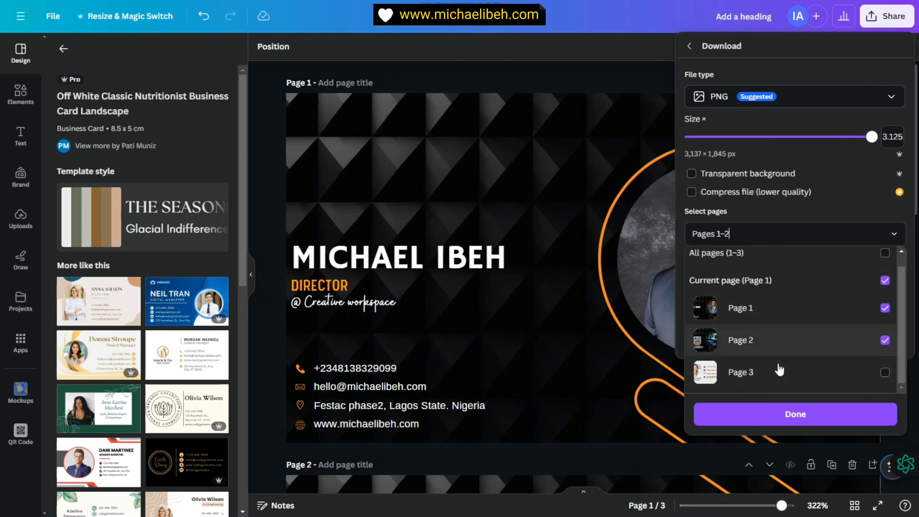
pyautogui.click(808, 421)
pyautogui.click(815, 303)
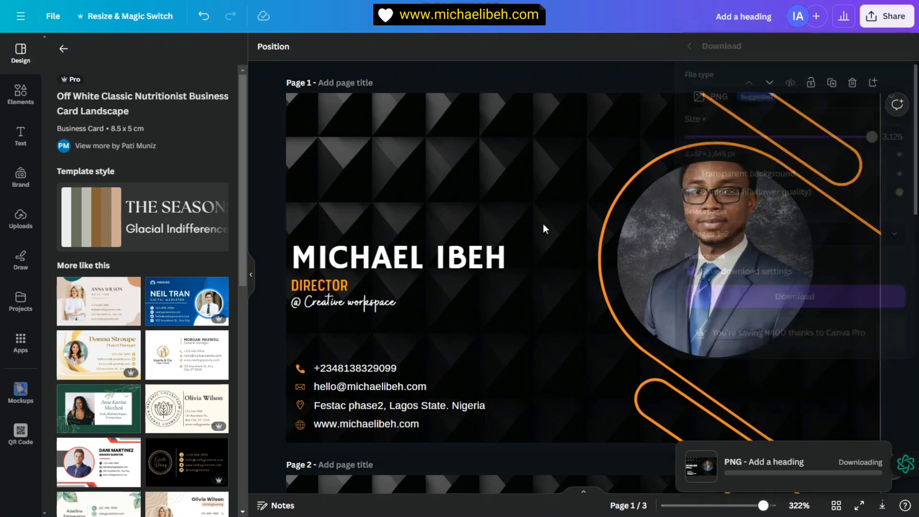
# Step: Return to the full template list and dismiss the download-completed notice
pyautogui.click(423, 187)
pyautogui.click(899, 223)
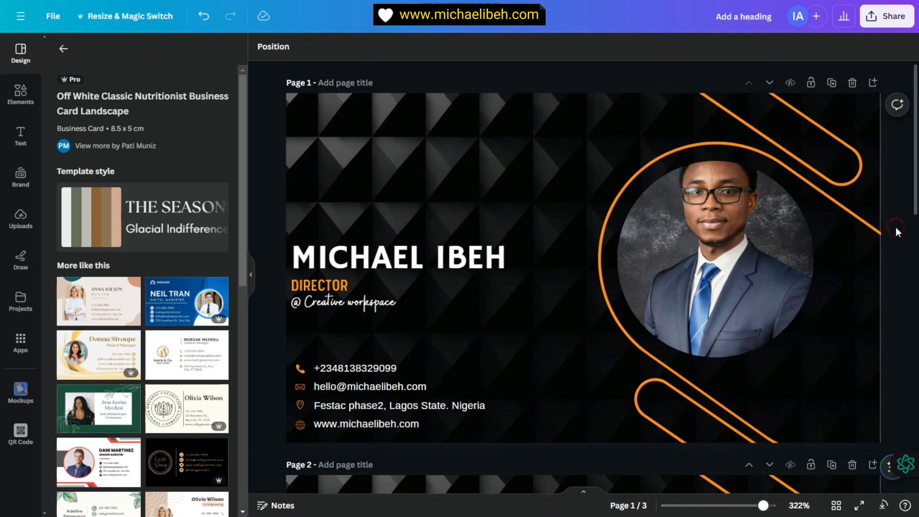
pyautogui.click(65, 49)
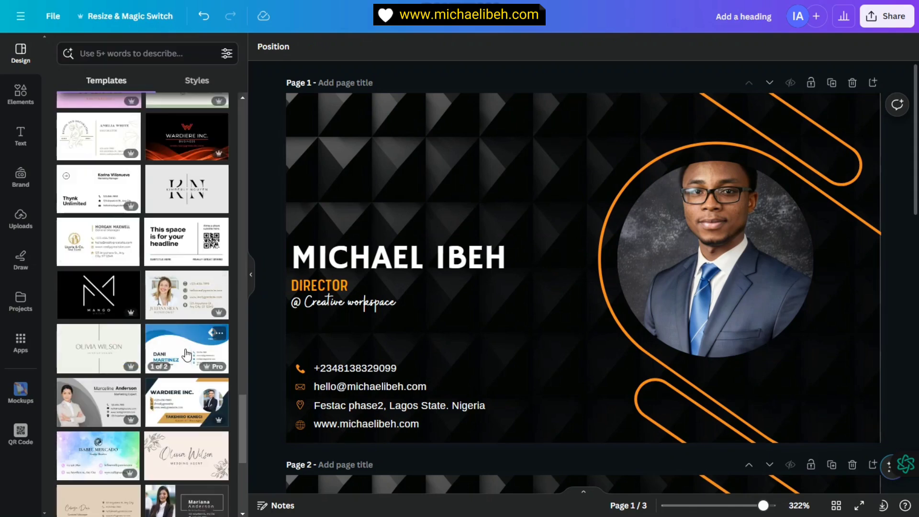
pyautogui.scroll(-5, 187, 357)
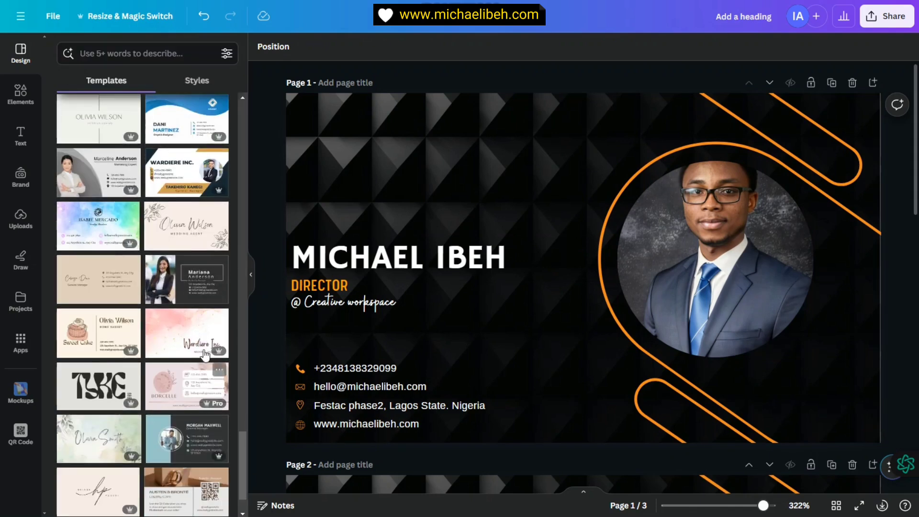
pyautogui.scroll(-1, 204, 368)
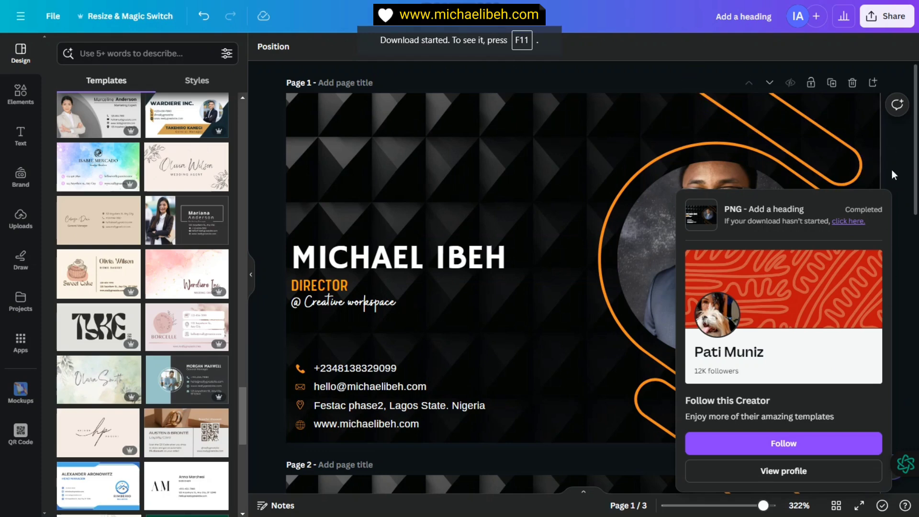
pyautogui.click(878, 149)
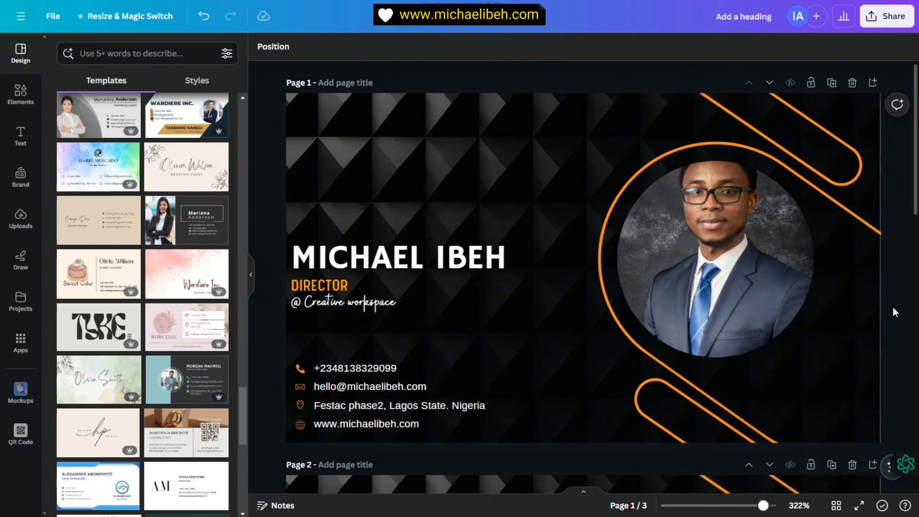